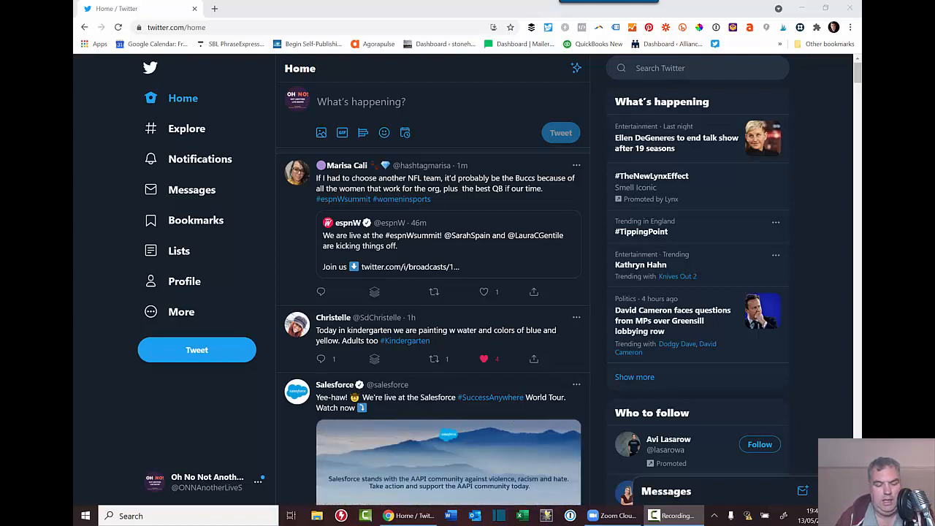
# Load the Media Studio library from the 'studio' address suggestion, then return to the Twitter home timeline.
pyautogui.click(244, 29)
pyautogui.write('studio.')
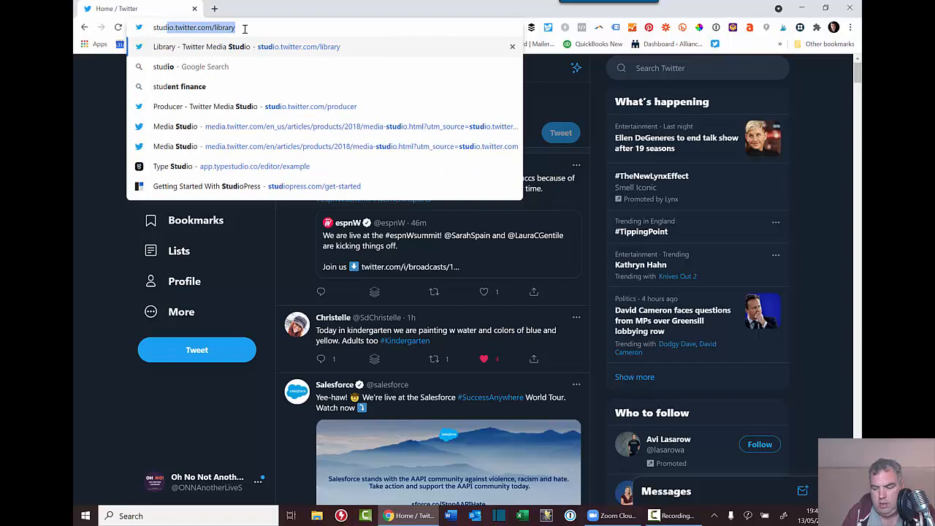
pyautogui.press('End')
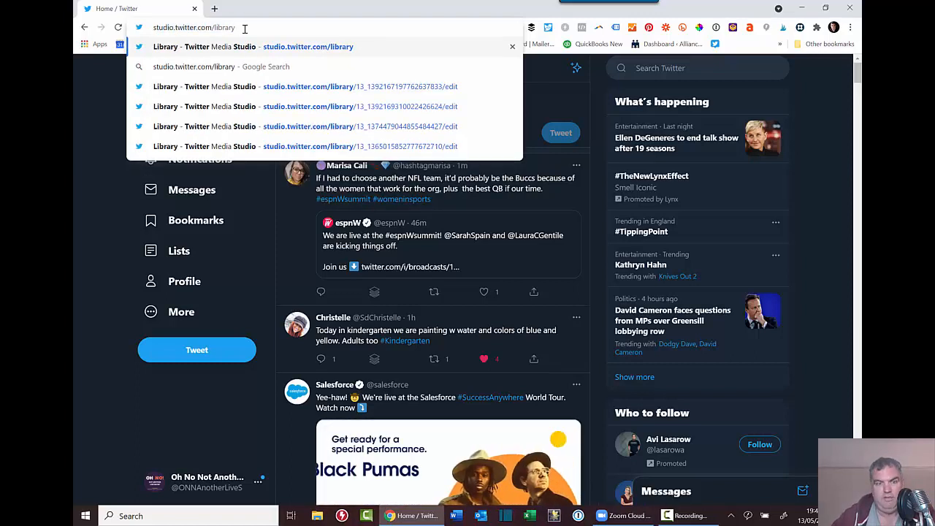
pyautogui.press('Return')
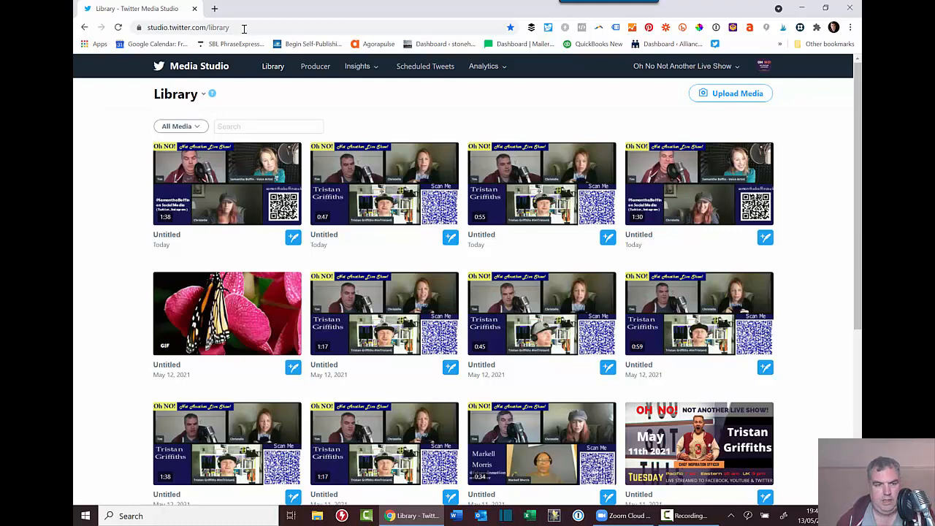
pyautogui.click(84, 27)
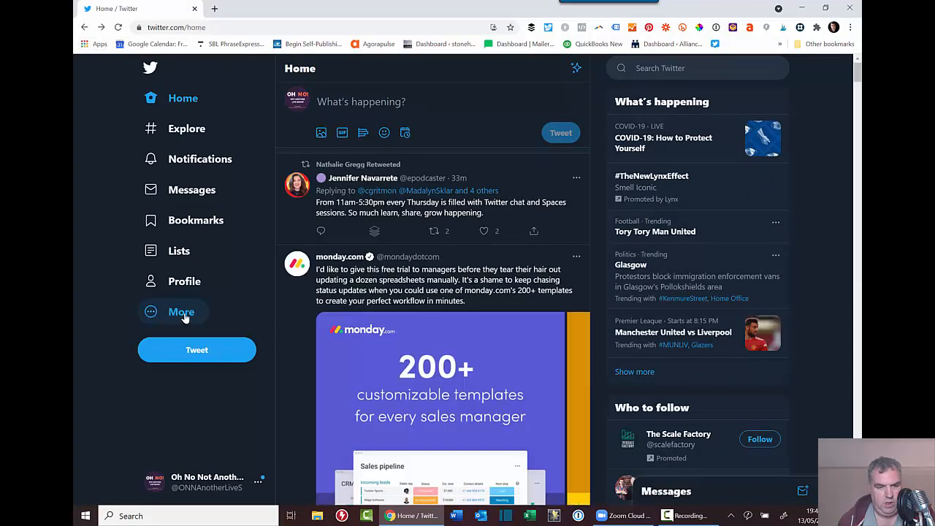
# Open Twitter Analytics in a new tab and view its Videos activity section.
pyautogui.click(185, 317)
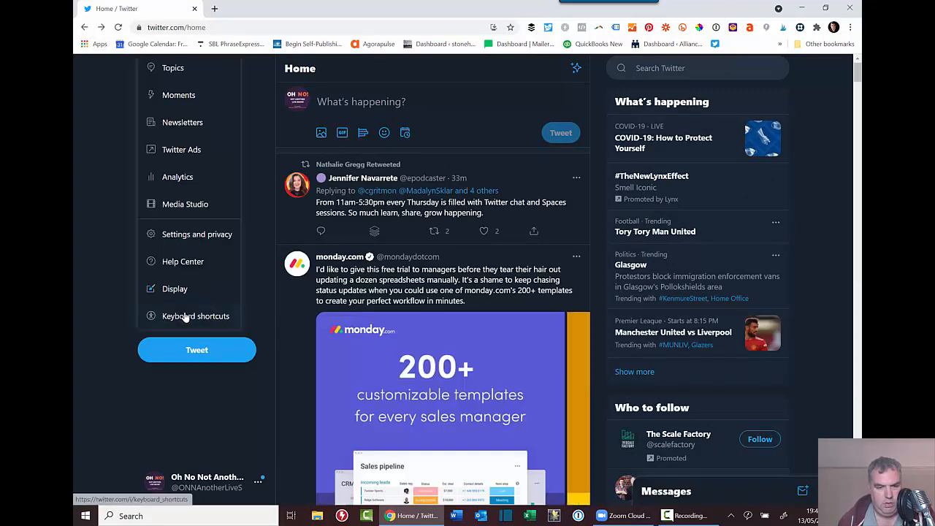
pyautogui.click(177, 177)
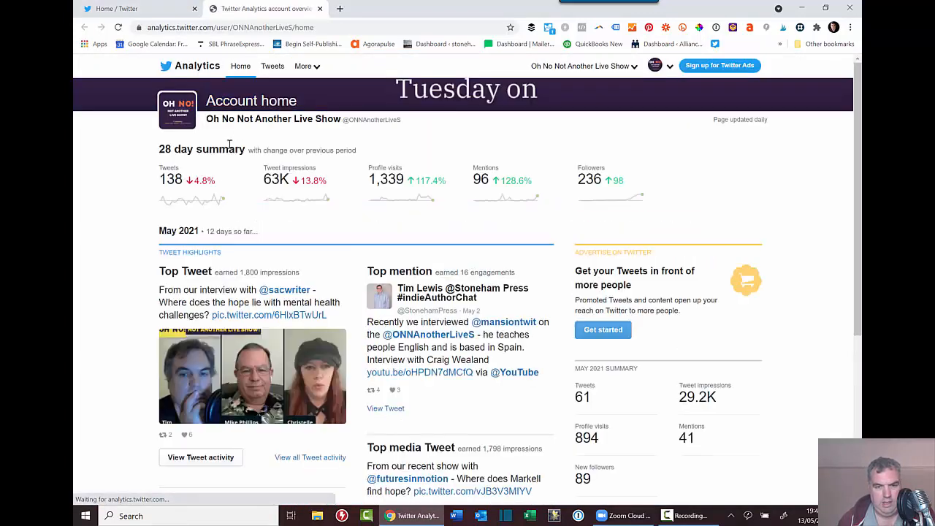
pyautogui.click(312, 67)
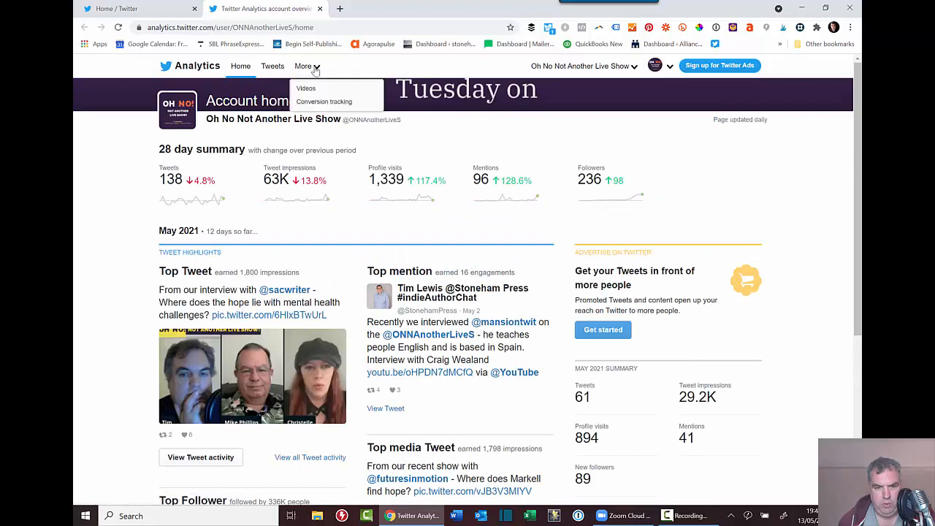
pyautogui.click(314, 89)
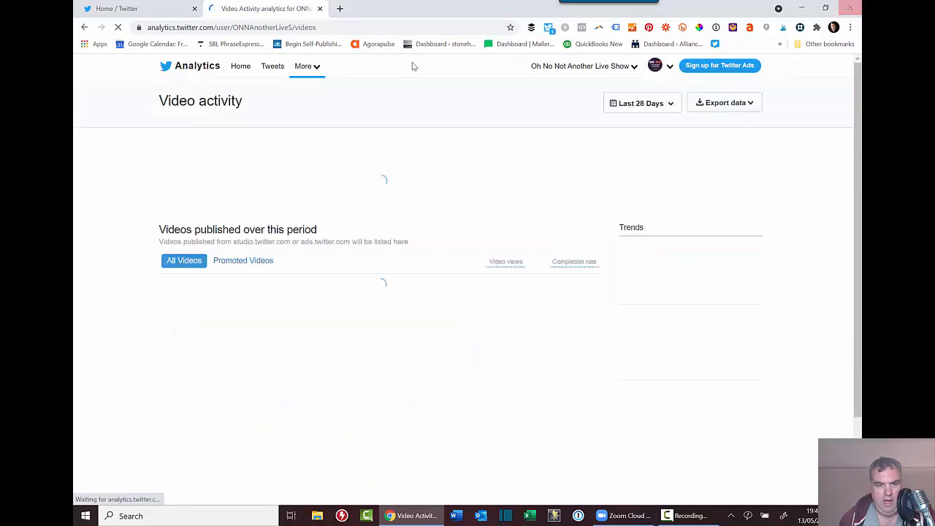
# Return to the Media Studio library by entering 'stud' in the address bar.
pyautogui.click(359, 25)
pyautogui.write('st')
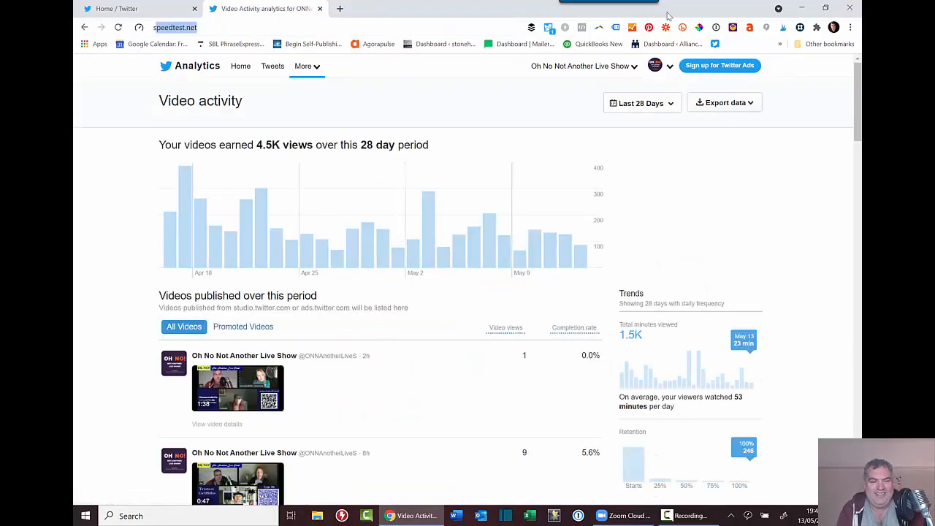
pyautogui.write('ud')
pyautogui.press('Return')
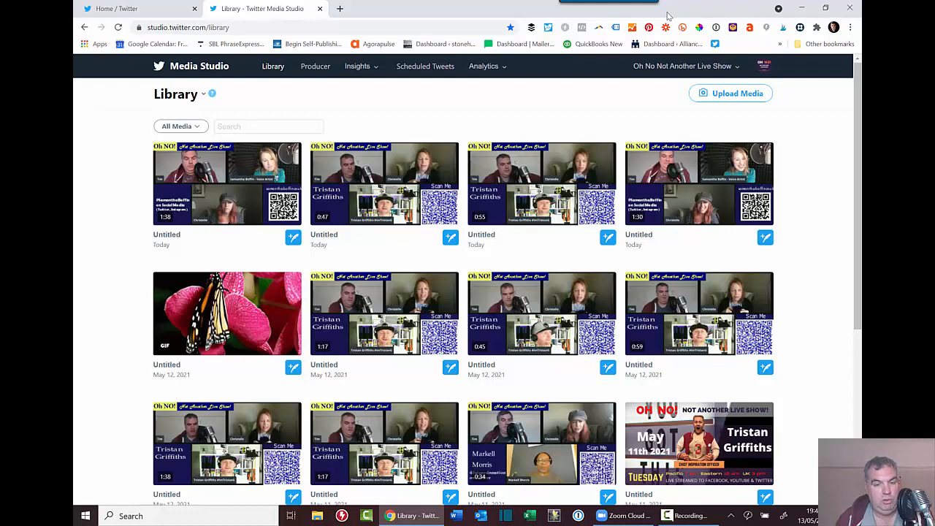
# Open the May 4, 2021 interview from Producer's ended broadcasts and pause its video at 0:03.
pyautogui.click(316, 67)
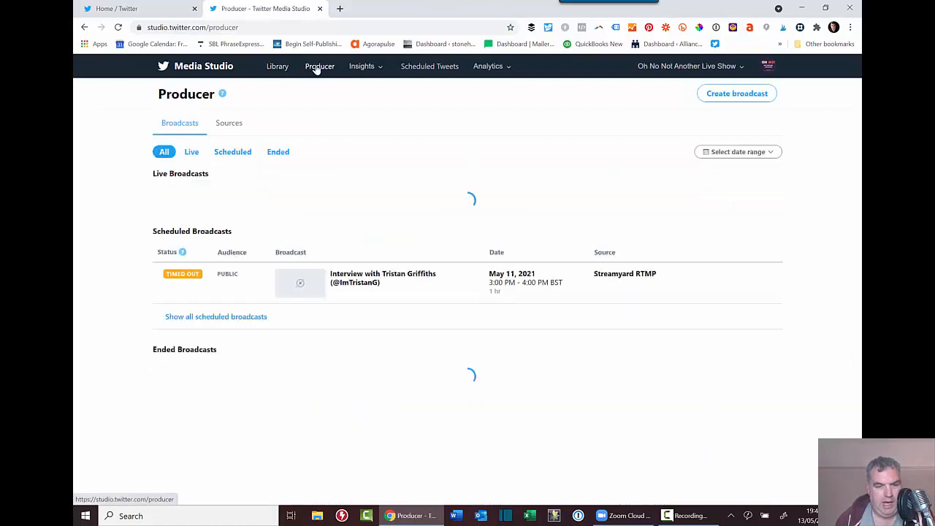
pyautogui.scroll(-2, 274, 164)
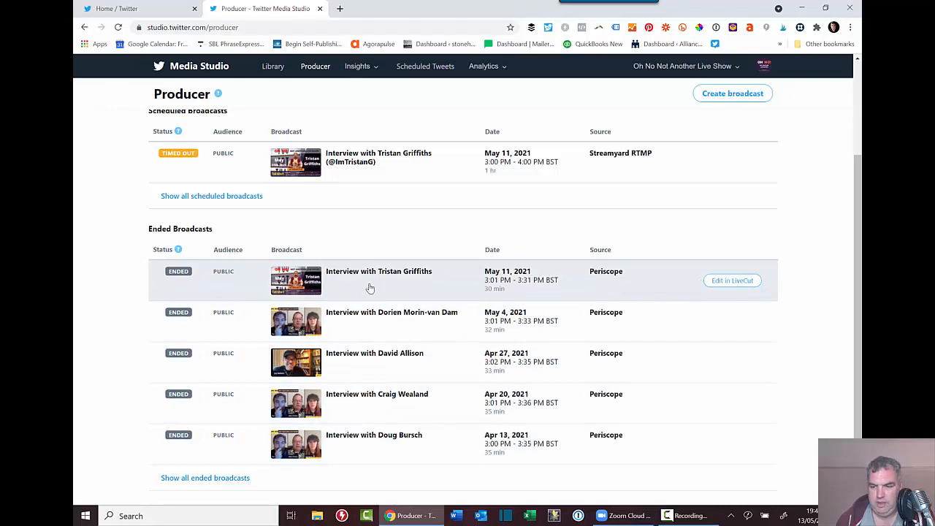
pyautogui.click(391, 330)
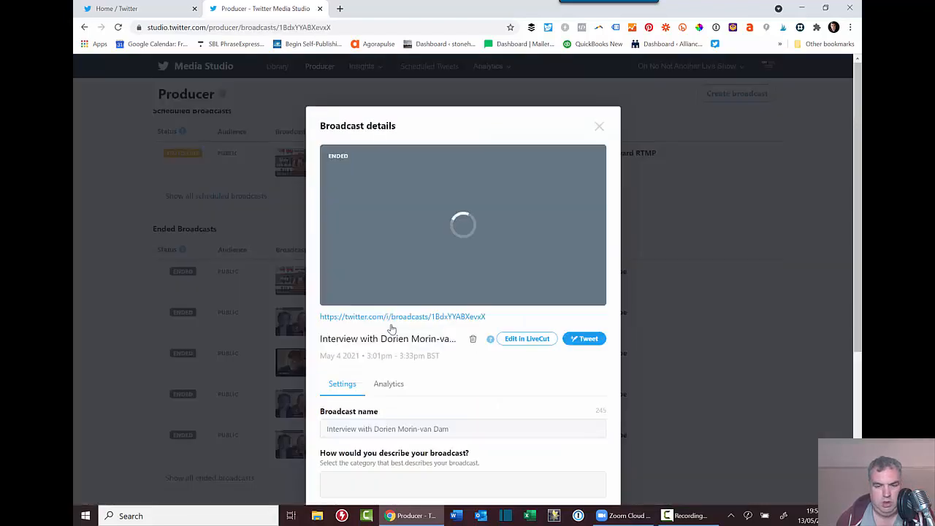
pyautogui.scroll(-2, 387, 325)
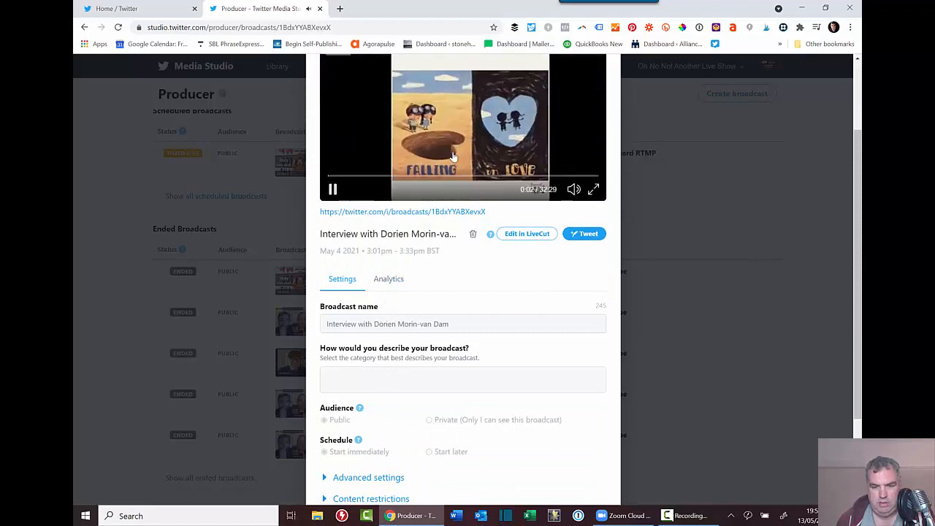
pyautogui.click(334, 190)
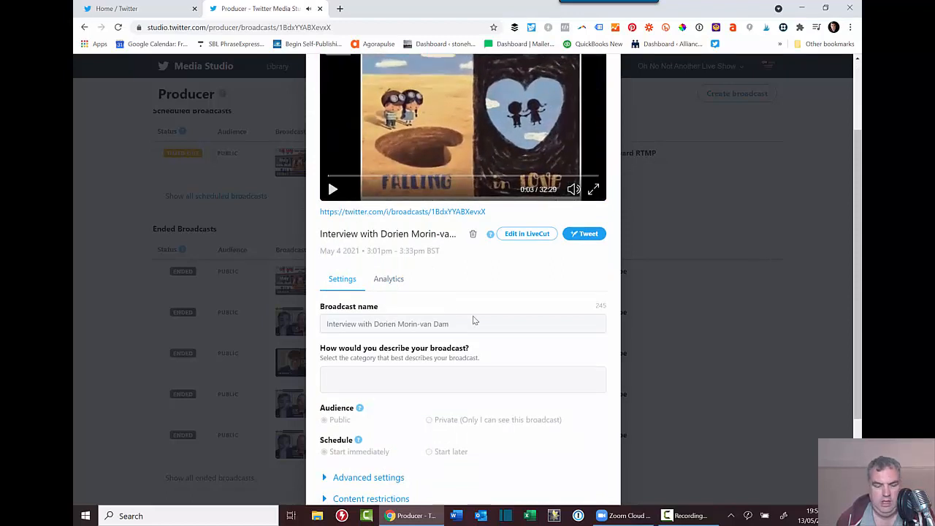
# Review the broadcast details, briefly selecting part of the broadcast title.
pyautogui.scroll(-2, 438, 340)
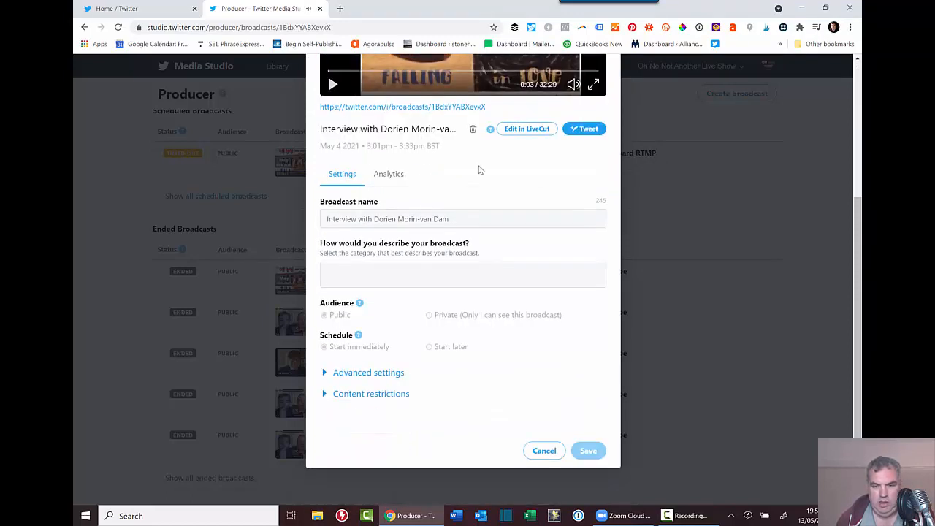
pyautogui.scroll(3, 570, 149)
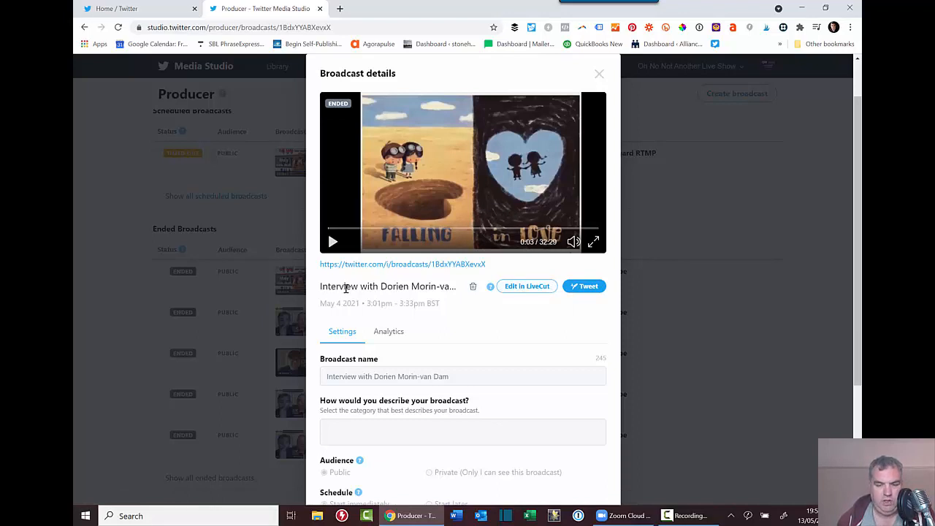
pyautogui.moveTo(370, 286); pyautogui.dragTo(452, 286)
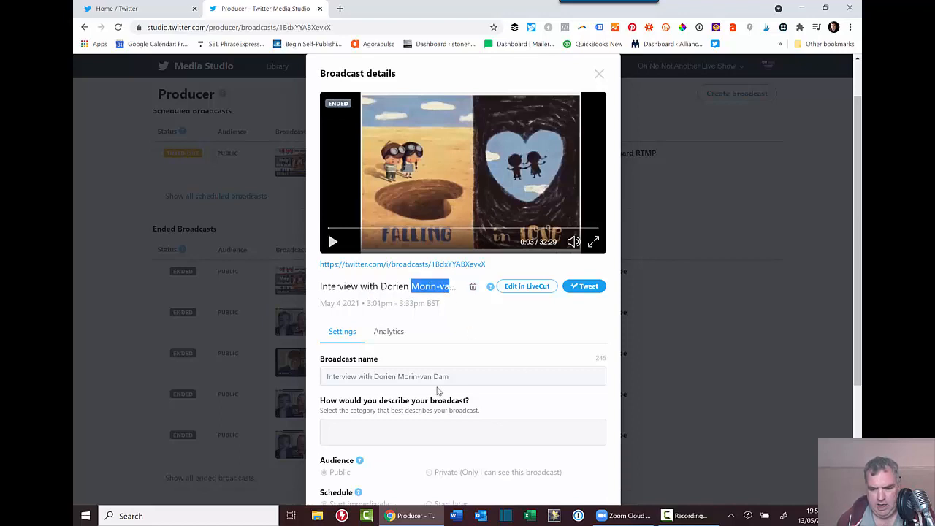
pyautogui.click(529, 337)
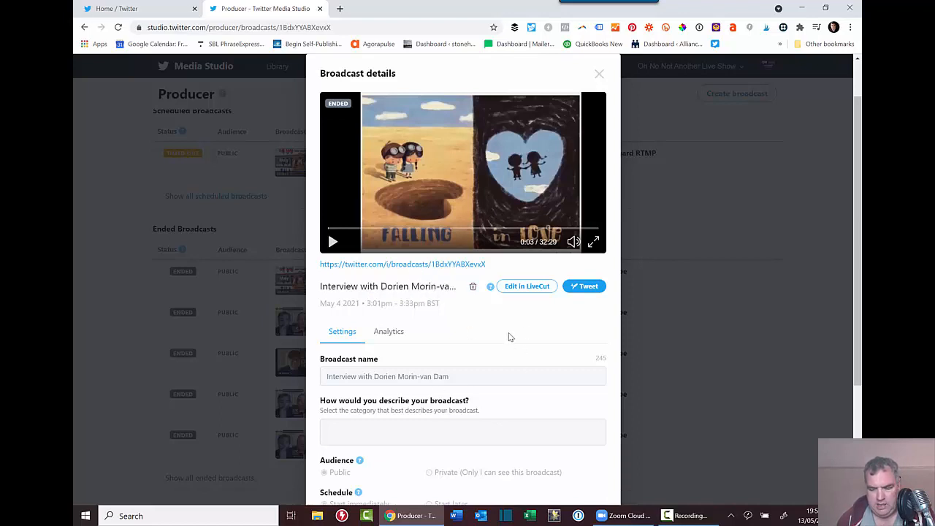
pyautogui.click(589, 286)
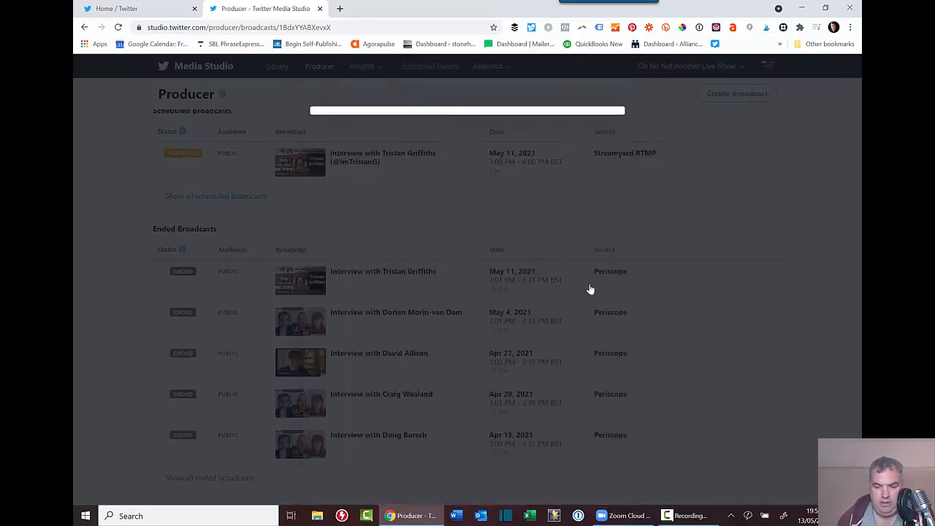
pyautogui.click(385, 164)
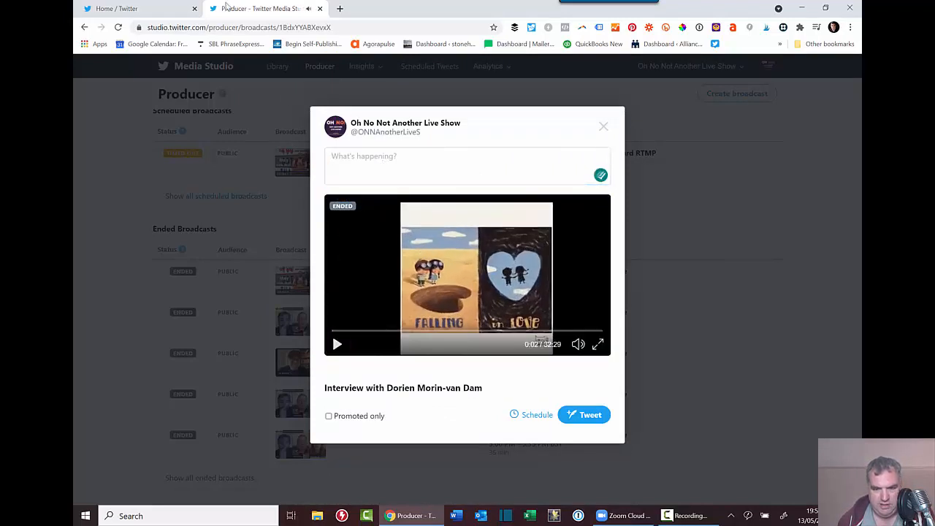
pyautogui.click(405, 159)
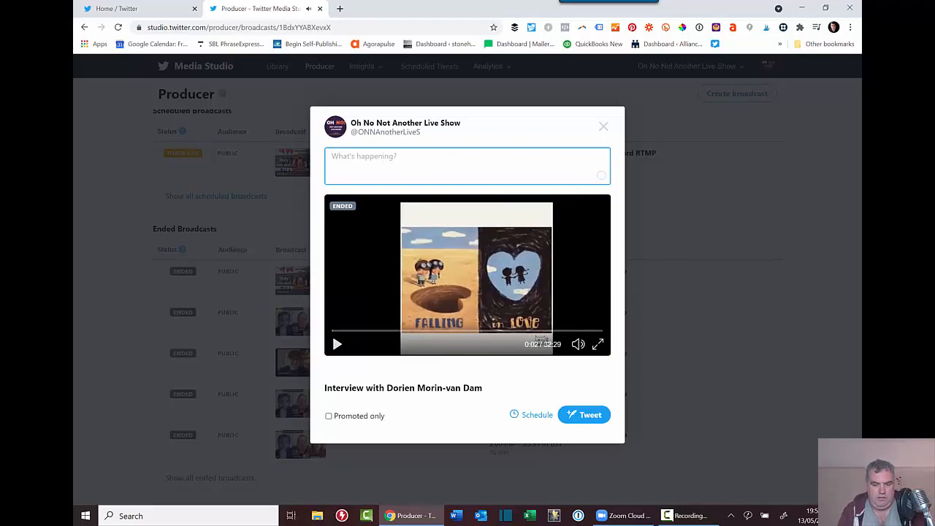
pyautogui.write('Our ')
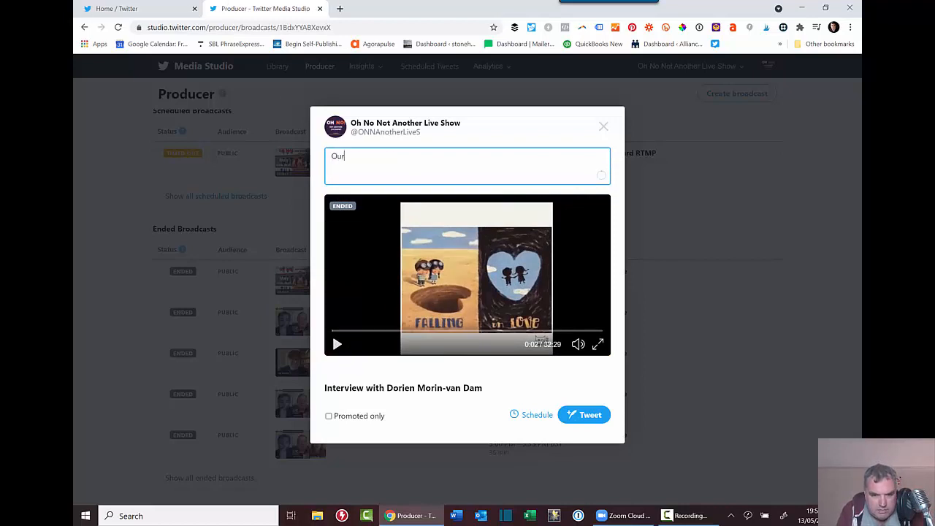
pyautogui.write('recent sh')
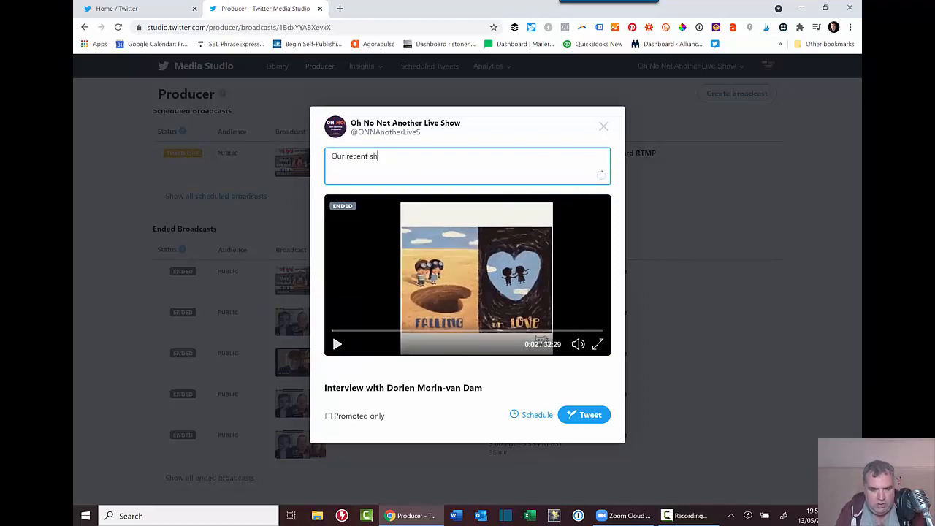
pyautogui.write('ow with @mor')
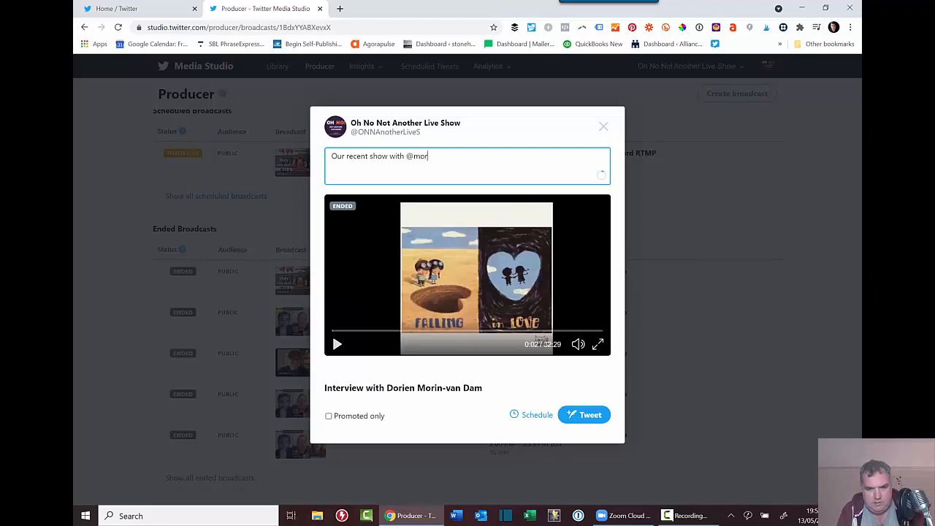
pyautogui.write('einmode')
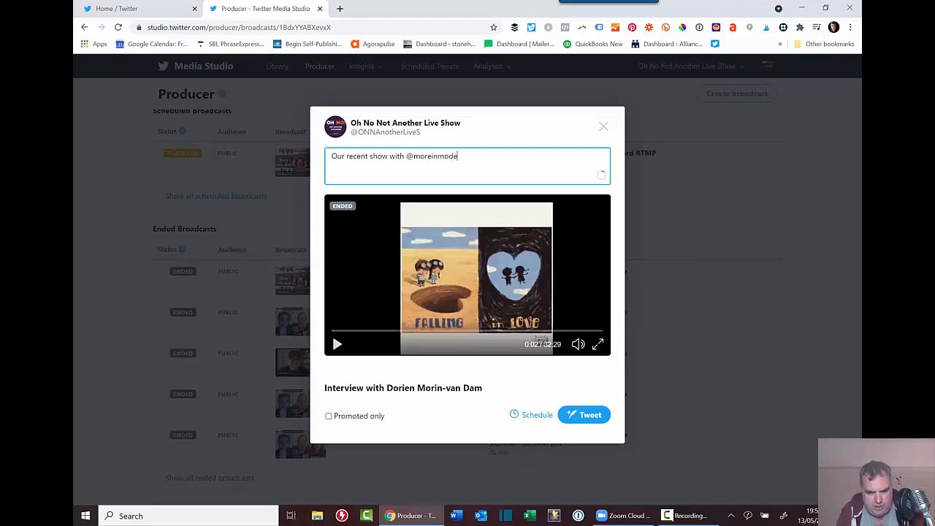
pyautogui.press('BackSpace')
pyautogui.press('BackSpace')
pyautogui.press('BackSpace')
pyautogui.write('edi')
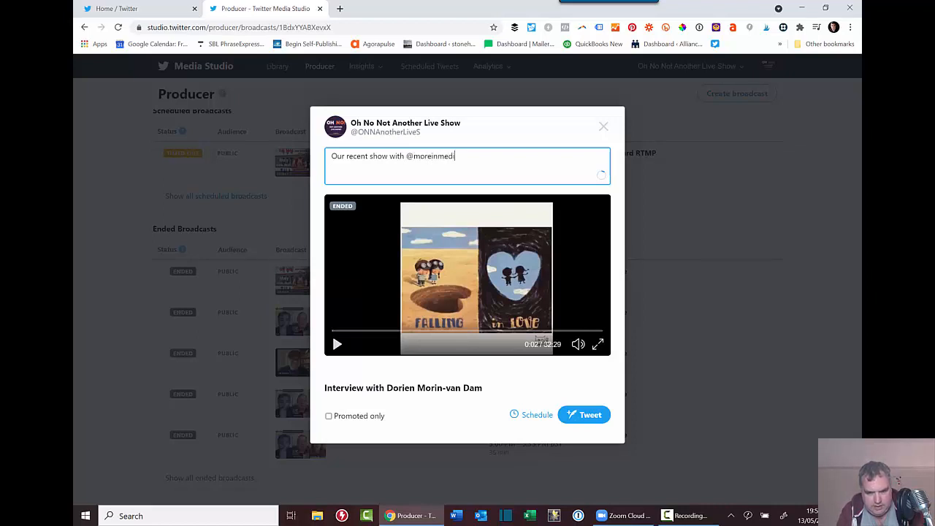
pyautogui.write('a on the')
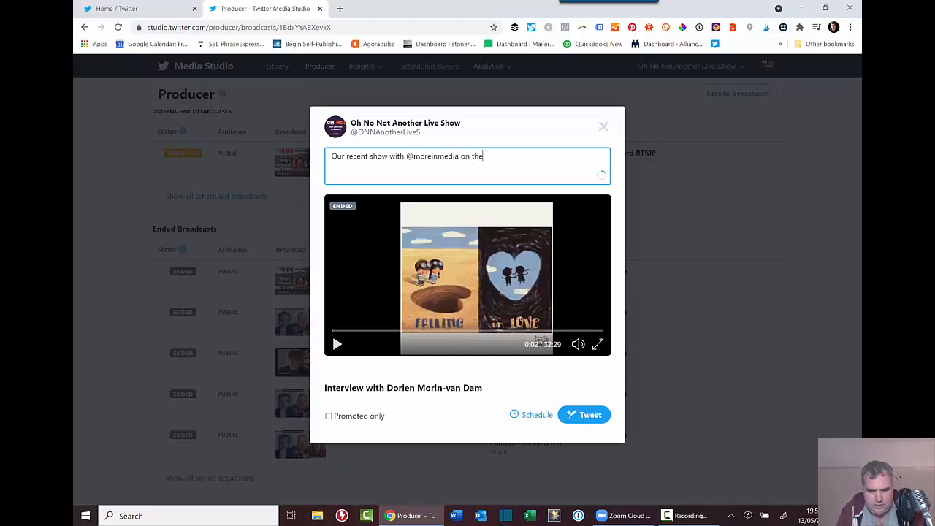
pyautogui.press('BackSpace')
pyautogui.press('BackSpace')
pyautogui.press('BackSpace')
pyautogui.press('BackSpace')
pyautogui.press('BackSpace')
pyautogui.press('BackSpace')
pyautogui.press('BackSpace')
pyautogui.write('a')
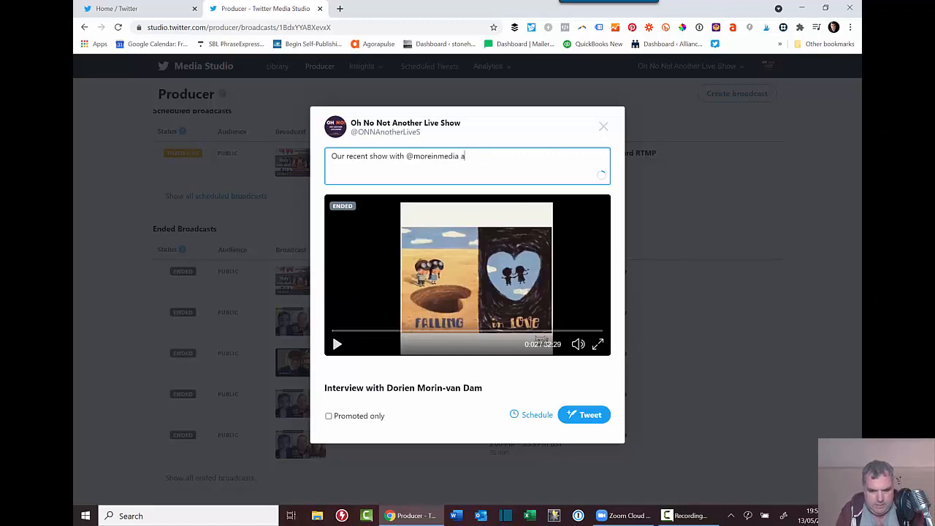
pyautogui.write('bou')
pyautogui.press('BackSpace')
pyautogui.press('BackSpace')
pyautogui.press('BackSpace')
pyautogui.write('b')
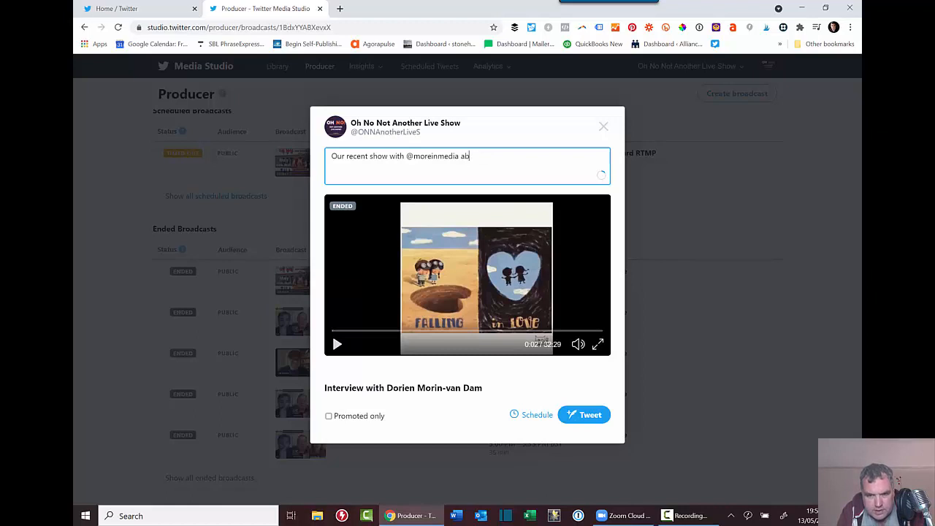
pyautogui.write('out social med')
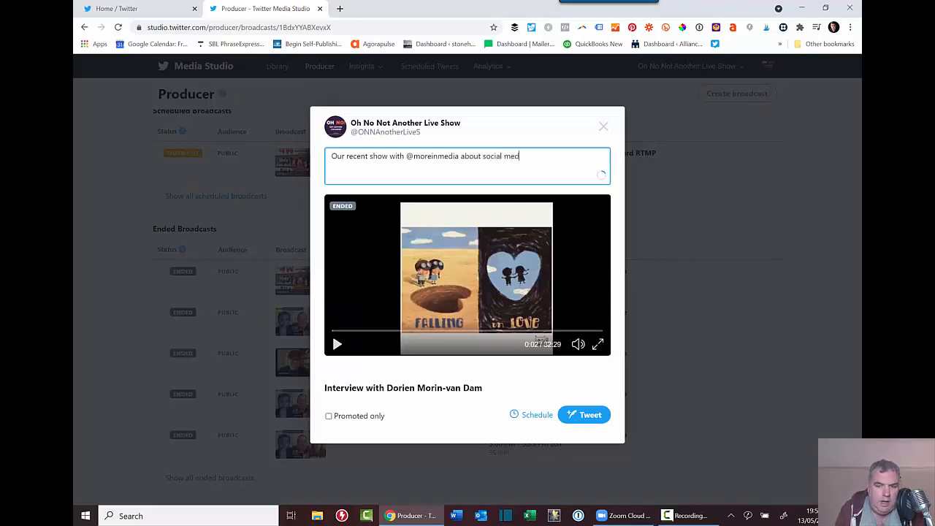
pyautogui.write('ia.')
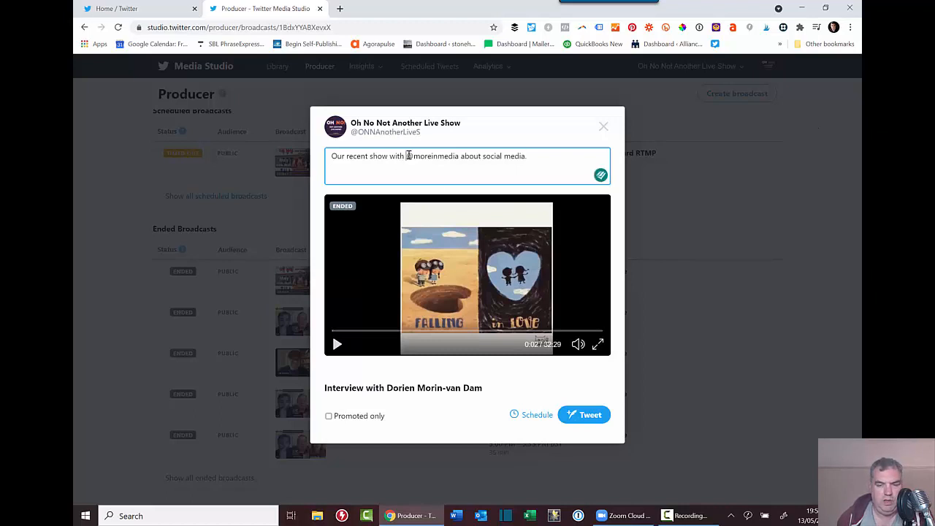
# Append the #socialmedia hashtag to the end of the tweet text.
pyautogui.moveTo(407, 156); pyautogui.dragTo(459, 156)
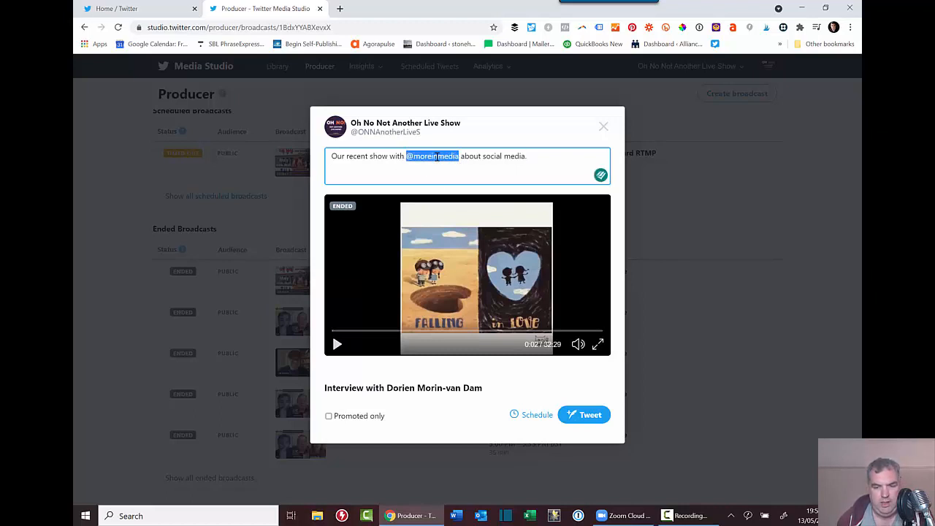
pyautogui.click(559, 159)
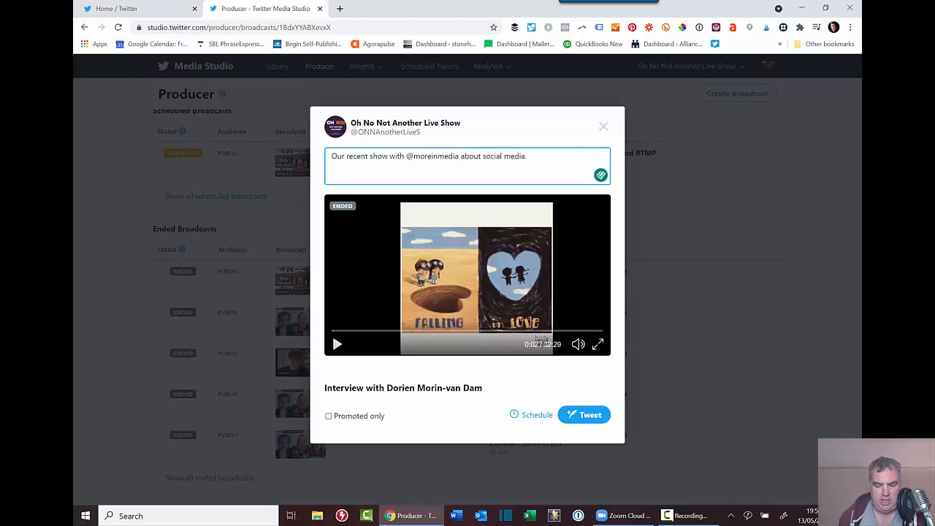
pyautogui.write('. #cosi')
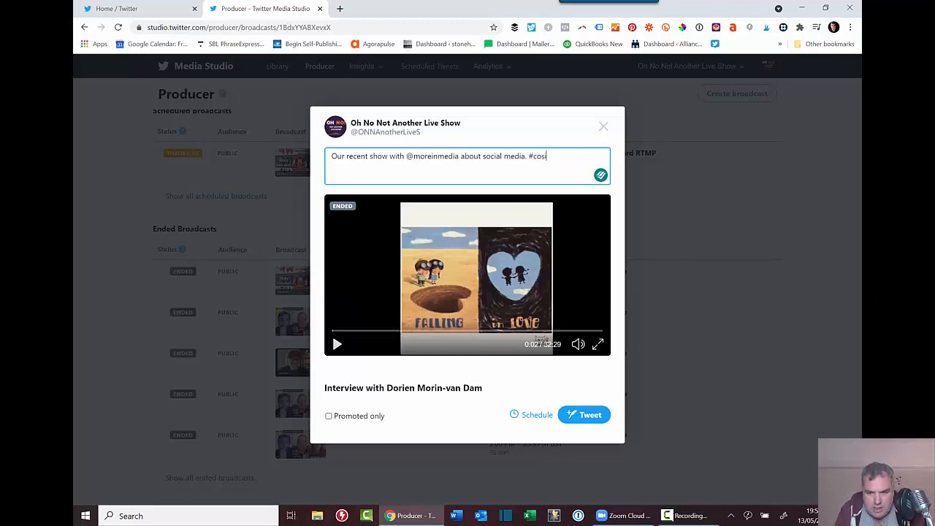
pyautogui.write('ocia')
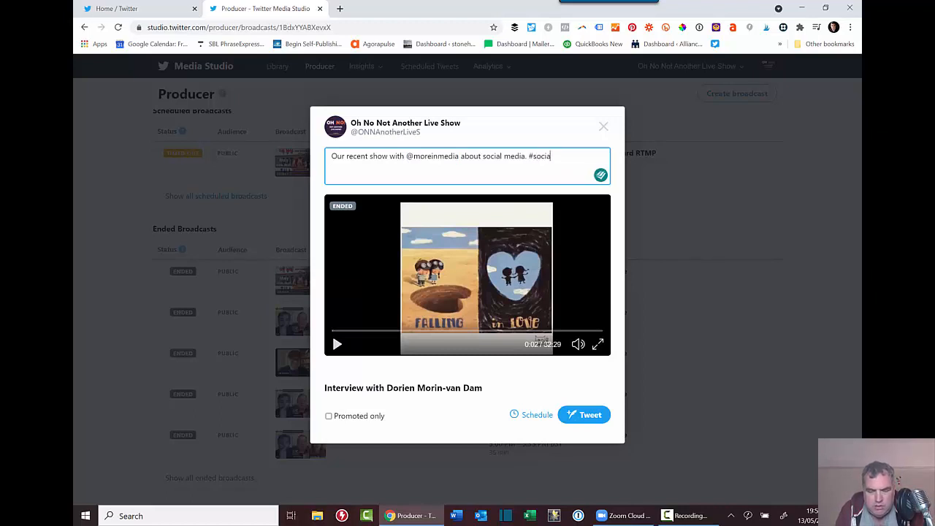
pyautogui.write('lmedia')
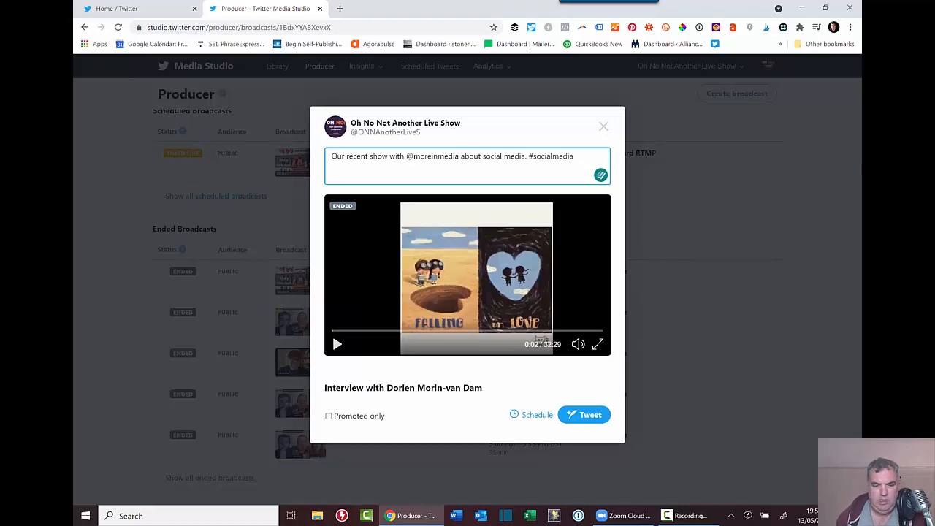
# Schedule the tweet for May 15 at 3:56 PM.
pyautogui.click(538, 416)
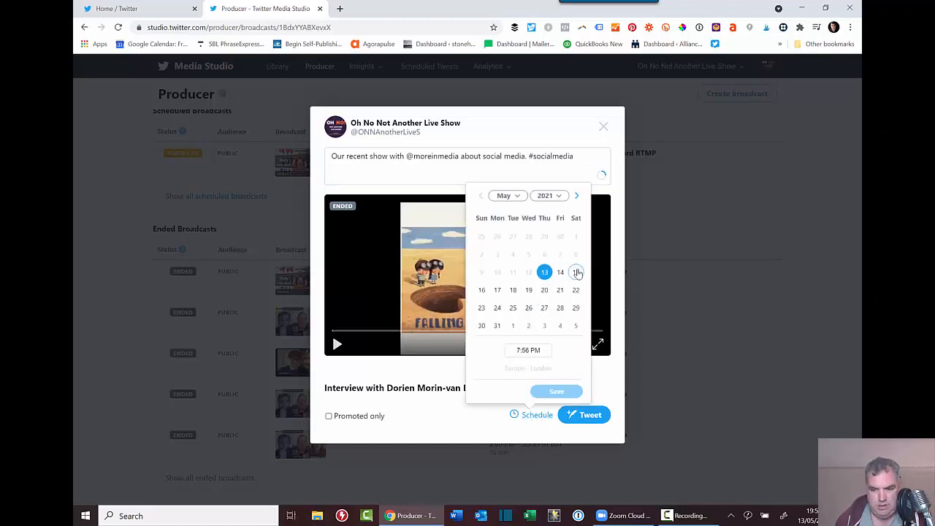
pyautogui.click(576, 273)
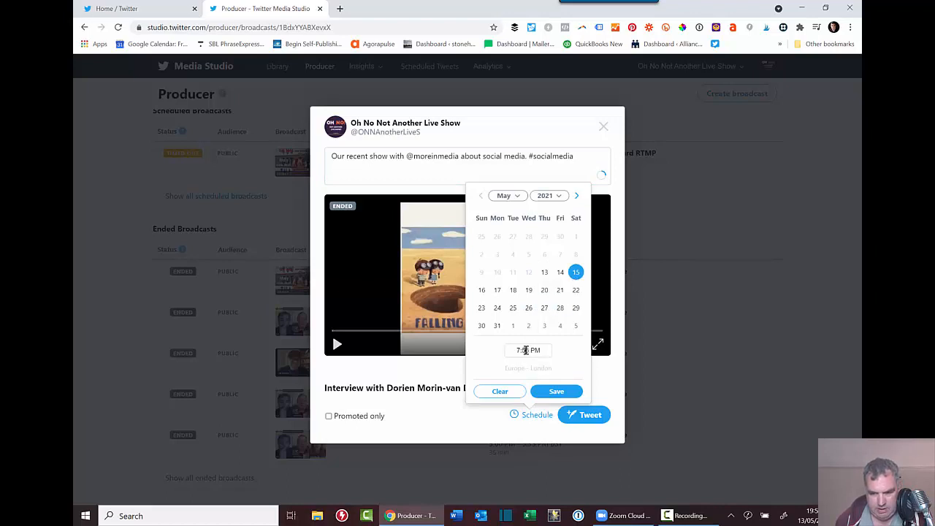
pyautogui.click(527, 350)
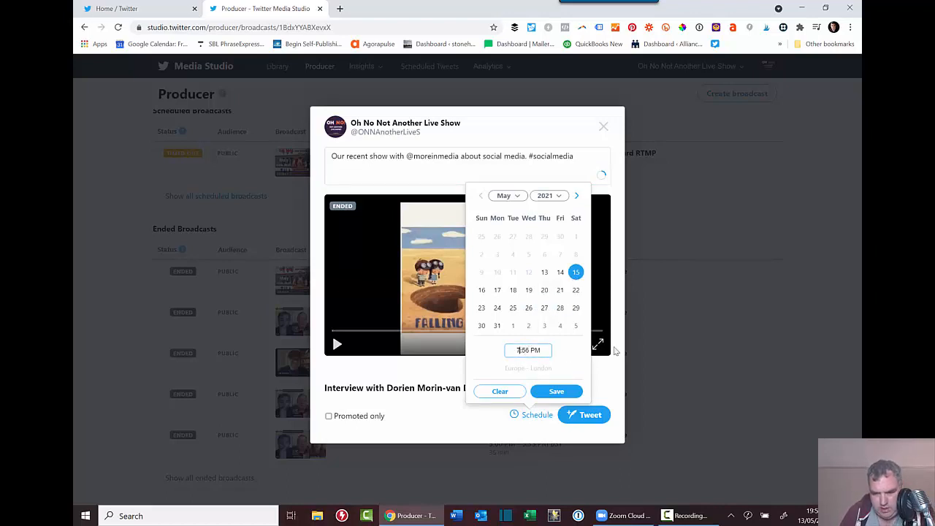
pyautogui.press('BackSpace')
pyautogui.write('8')
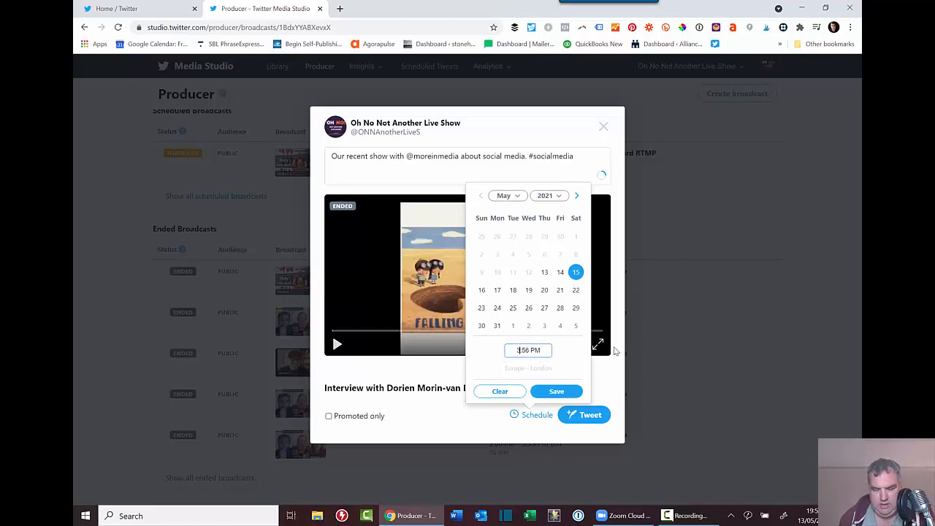
pyautogui.click(555, 391)
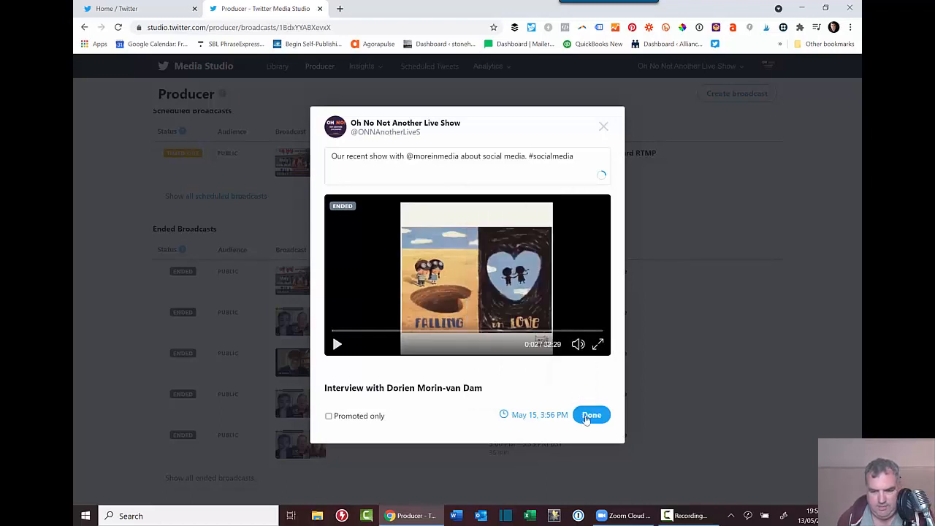
pyautogui.click(592, 415)
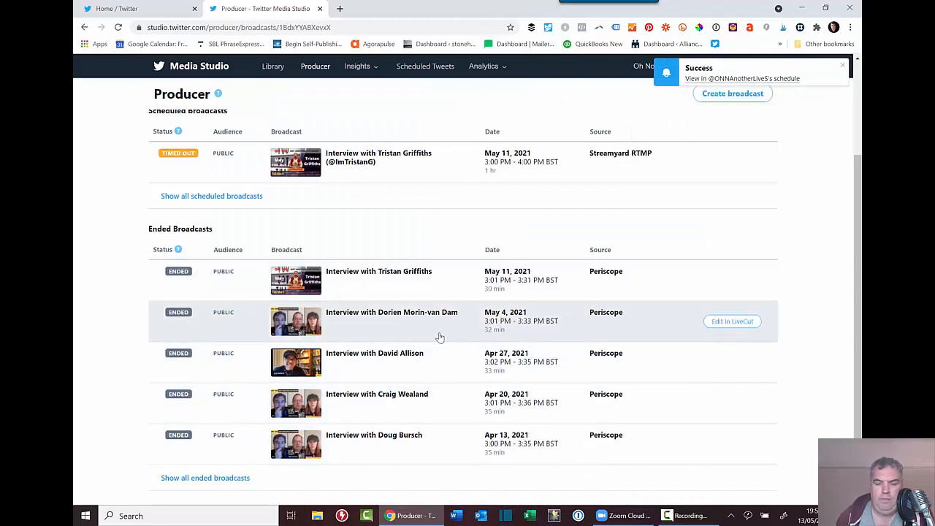
# Open the interview in LiveCut, scrub to the right moment, and set the clip start at 3:58:11.
pyautogui.click(732, 322)
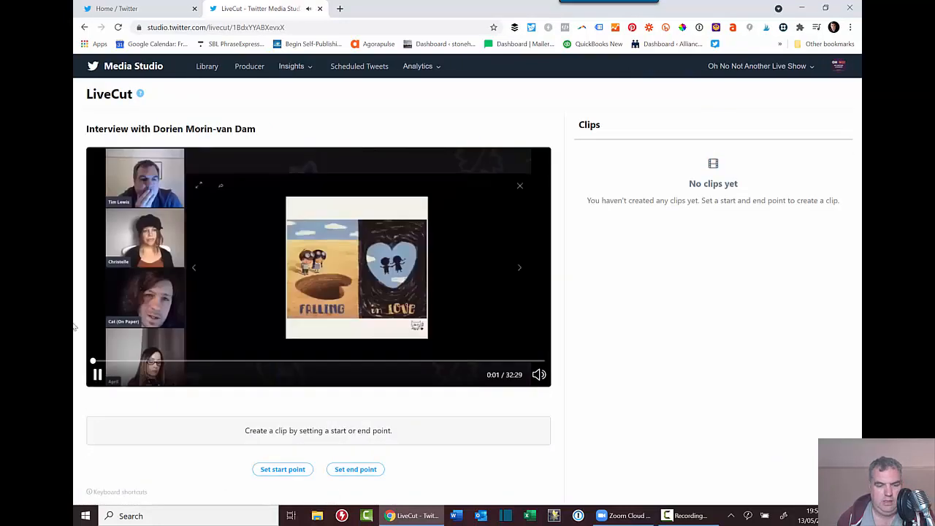
pyautogui.click(96, 376)
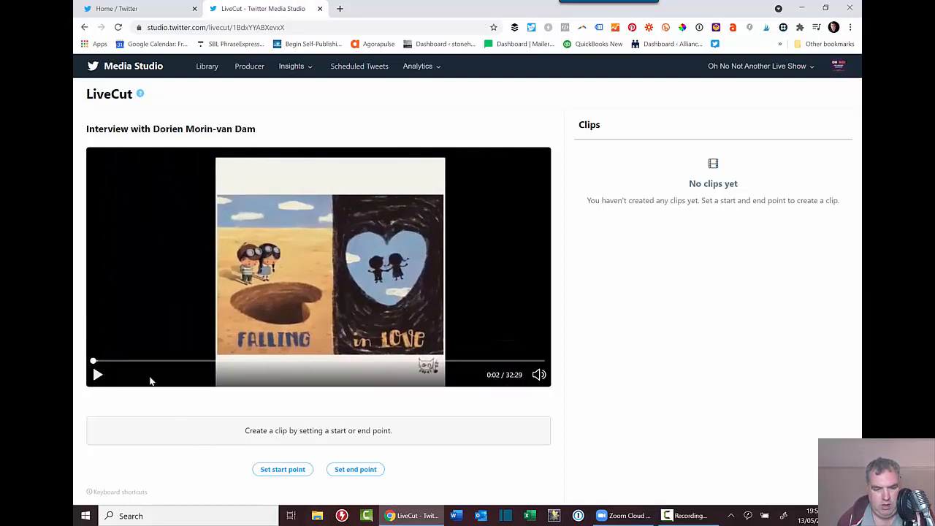
pyautogui.click(130, 362)
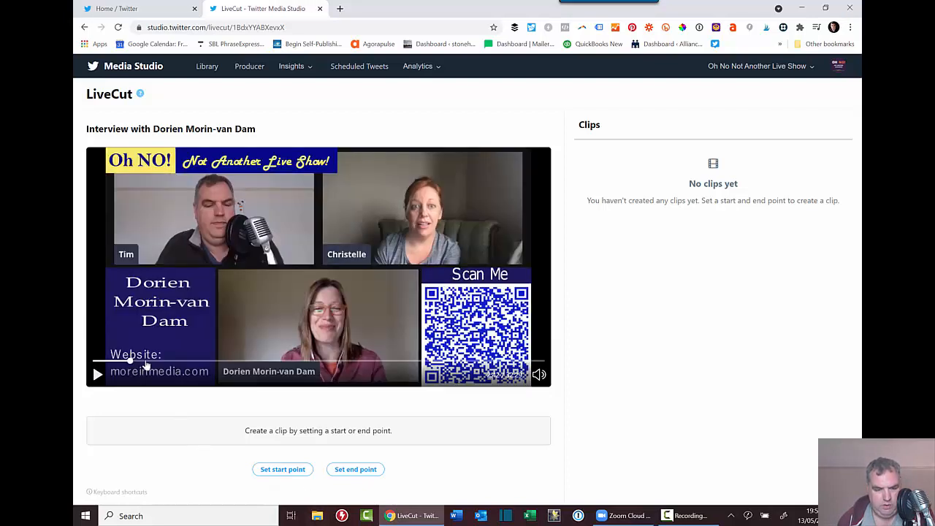
pyautogui.click(159, 363)
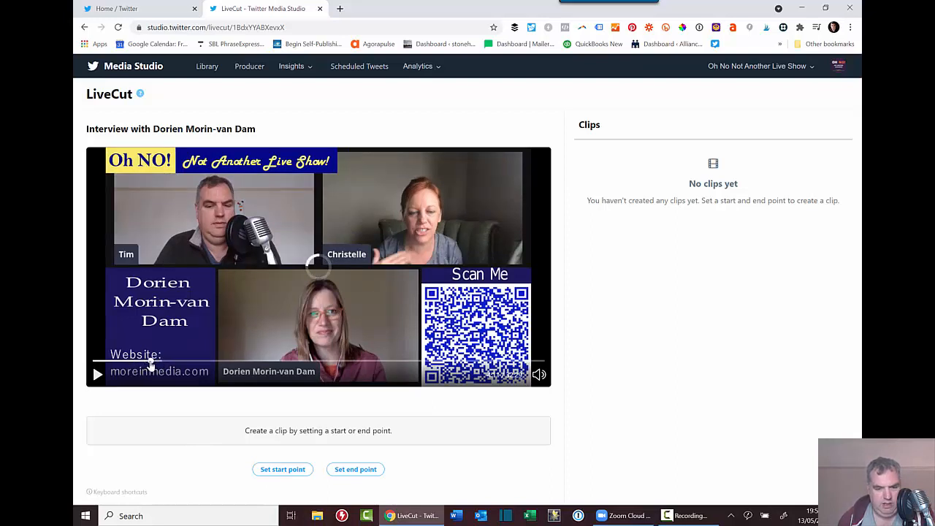
pyautogui.click(147, 363)
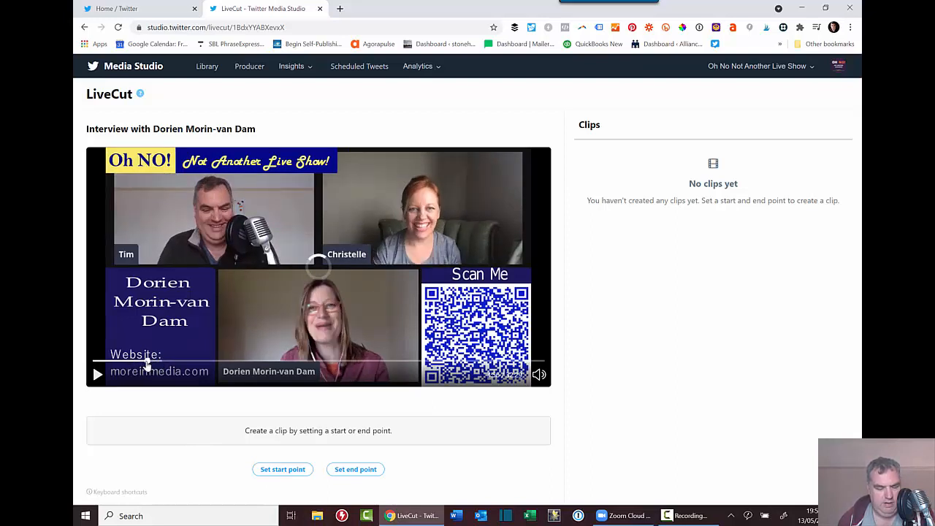
pyautogui.click(97, 375)
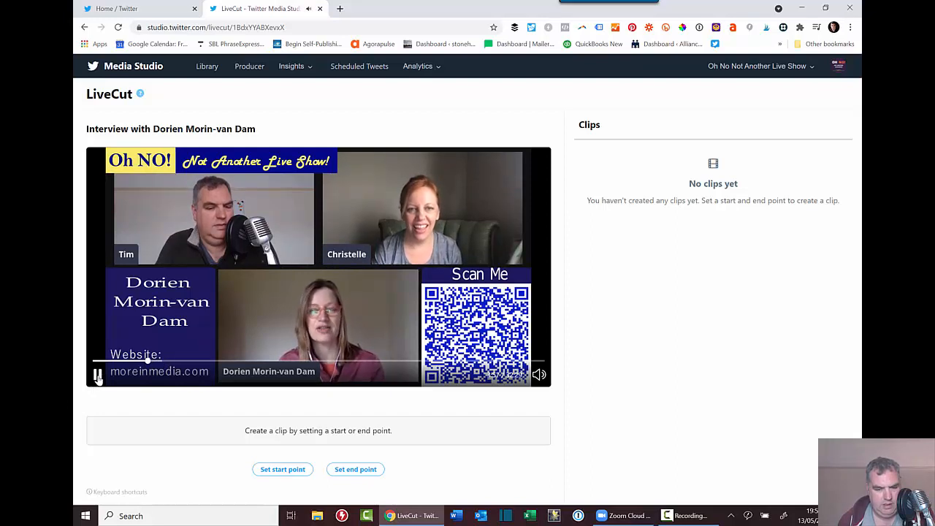
pyautogui.click(97, 375)
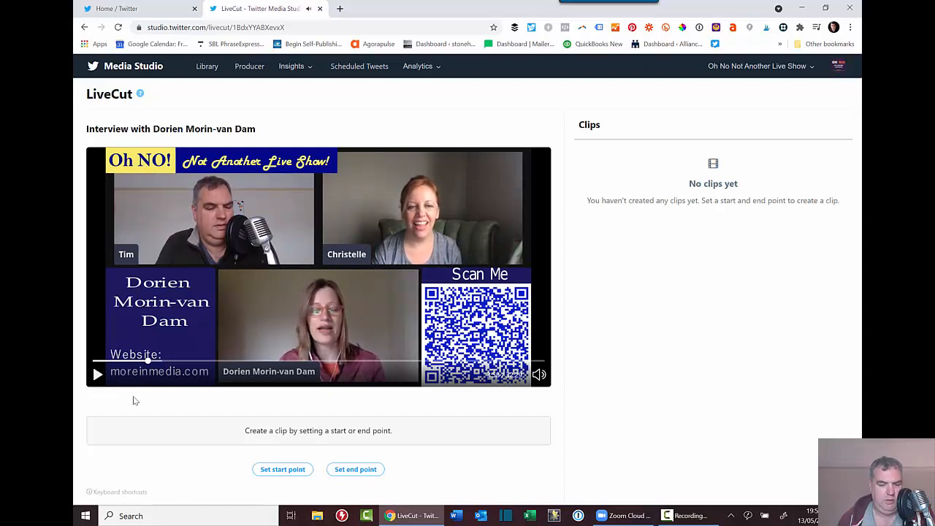
pyautogui.click(282, 470)
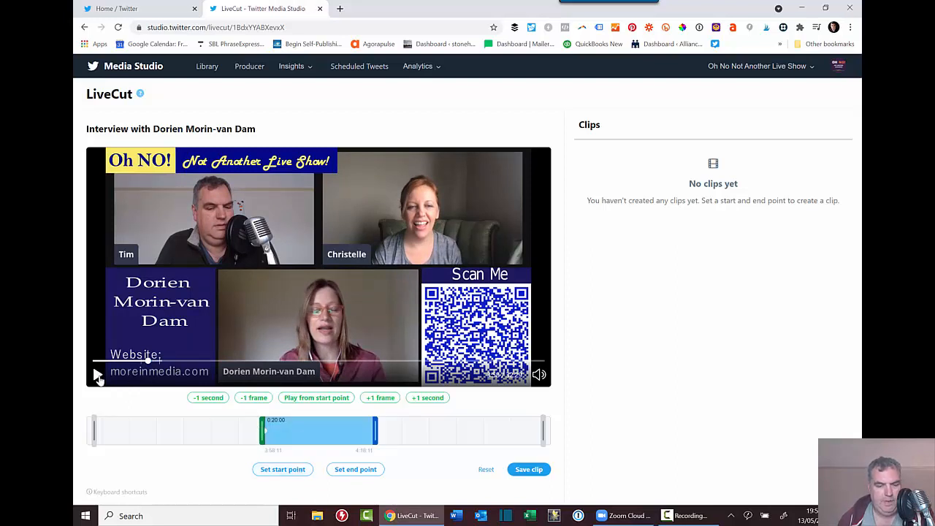
# Set the clip end at 4:13:05 and save the 15-second Untitled clip.
pyautogui.click(97, 374)
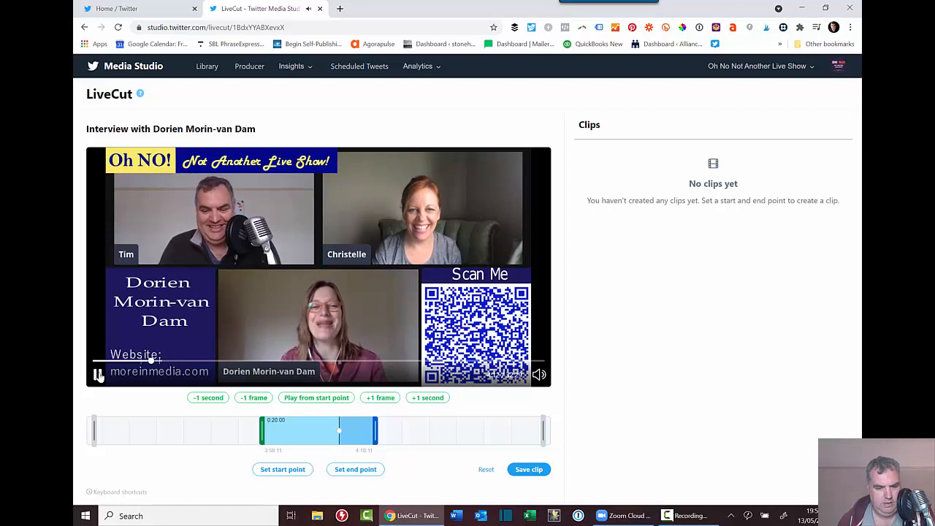
pyautogui.click(98, 375)
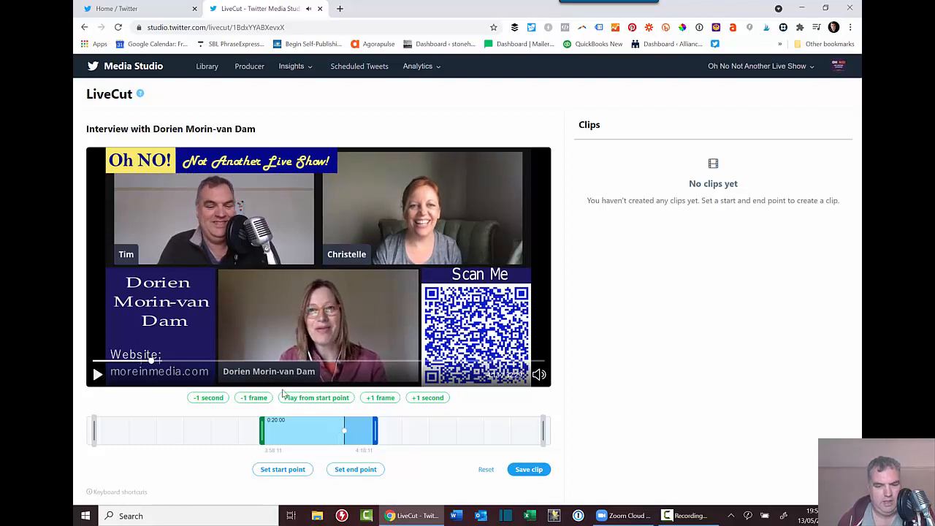
pyautogui.click(349, 474)
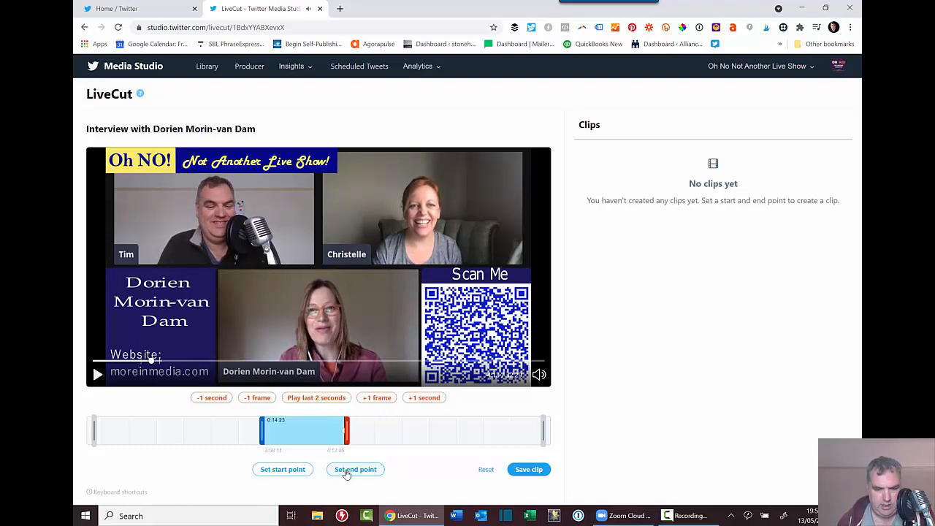
pyautogui.click(529, 470)
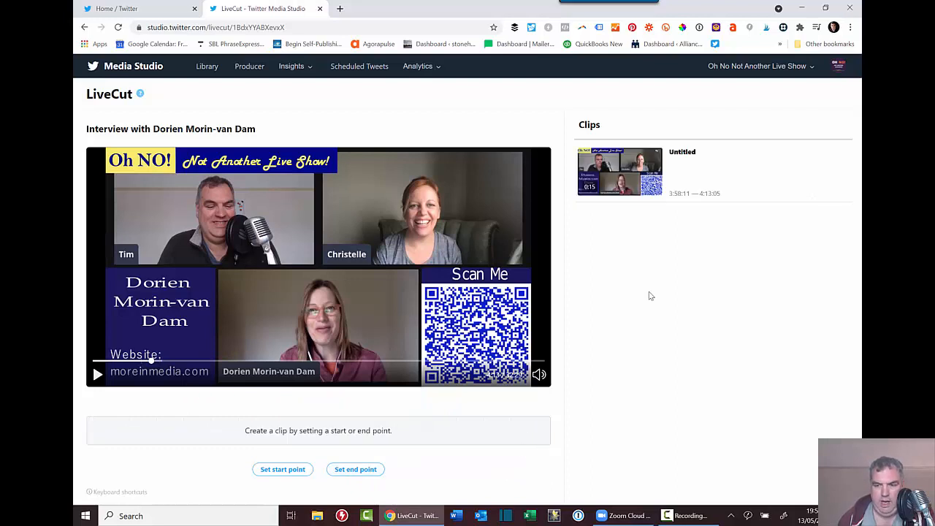
# Title the new clip 'Dorien clip from show 1', paste that as its description, and categorise it Entertainment & Pop Culture.
pyautogui.moveTo(695, 169)
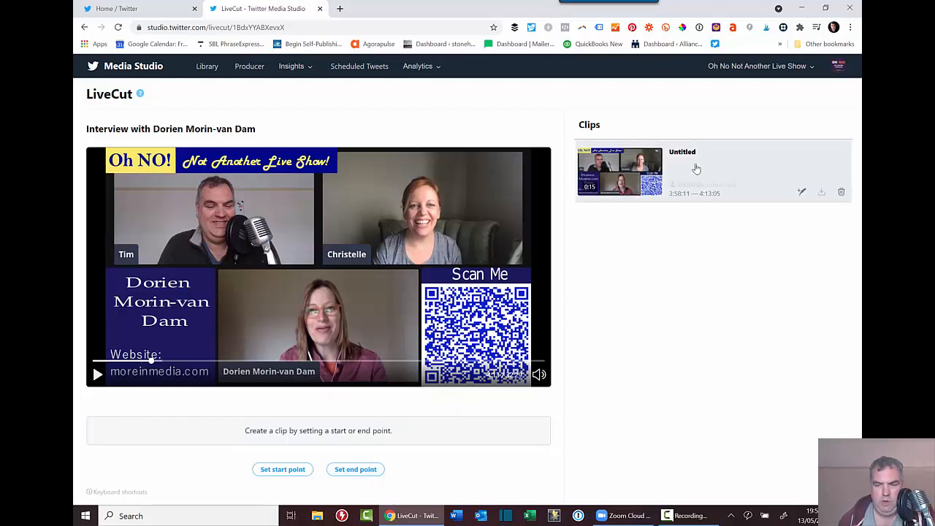
pyautogui.click(696, 168)
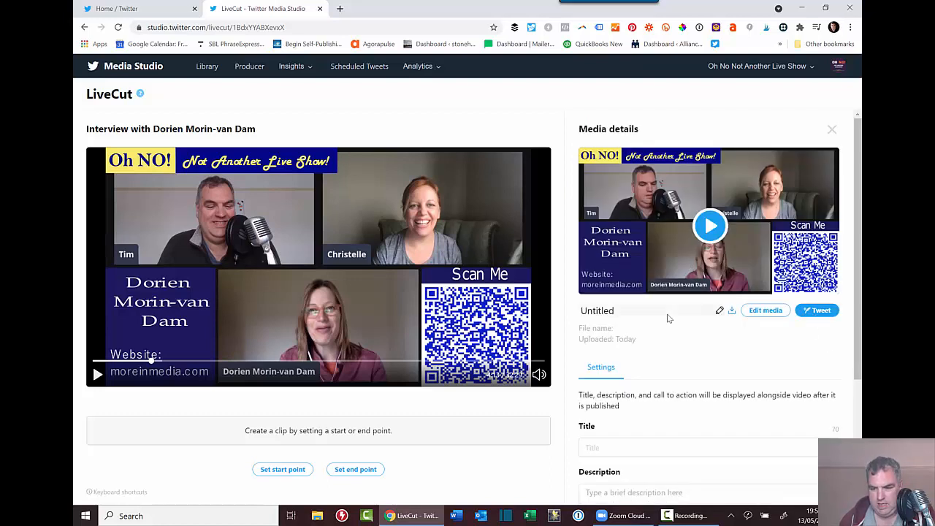
pyautogui.scroll(-2, 668, 317)
pyautogui.click(620, 346)
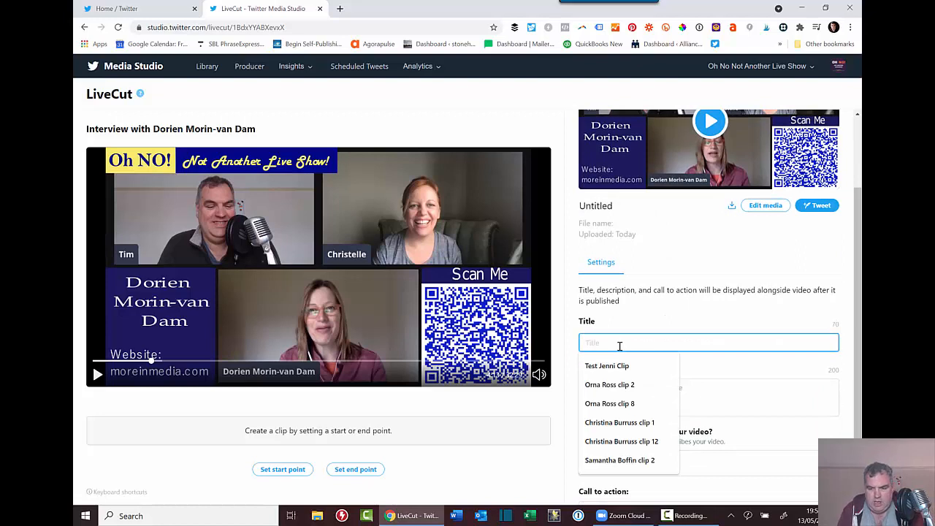
pyautogui.write('Dorien clip')
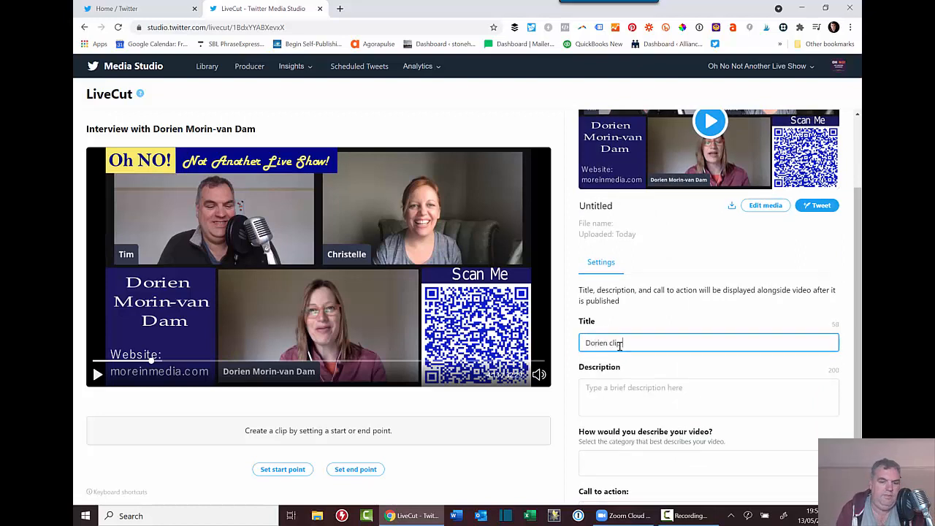
pyautogui.write(' from show 1')
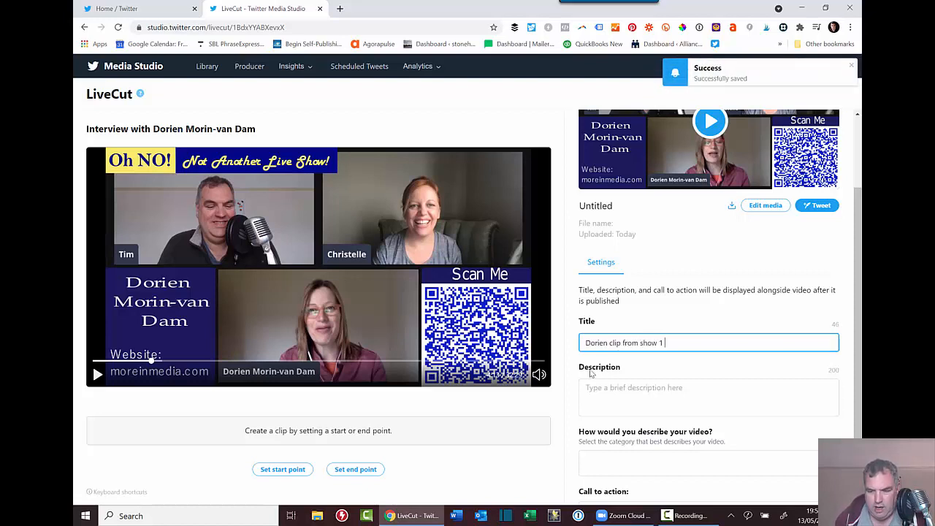
pyautogui.moveTo(708, 337); pyautogui.dragTo(553, 346)
pyautogui.hotkey('ctrl', 'c')
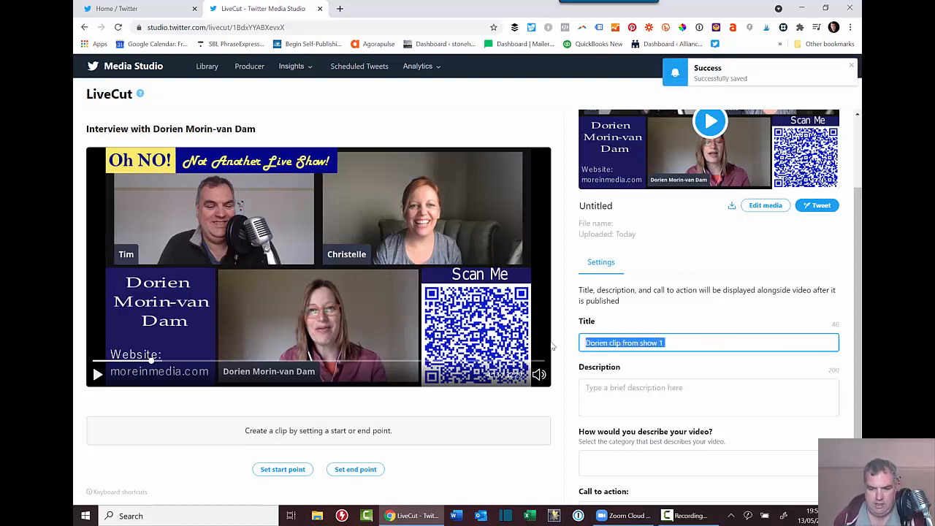
pyautogui.click(603, 405)
pyautogui.hotkey('ctrl', 'v')
pyautogui.scroll(-1, 643, 387)
pyautogui.click(643, 387)
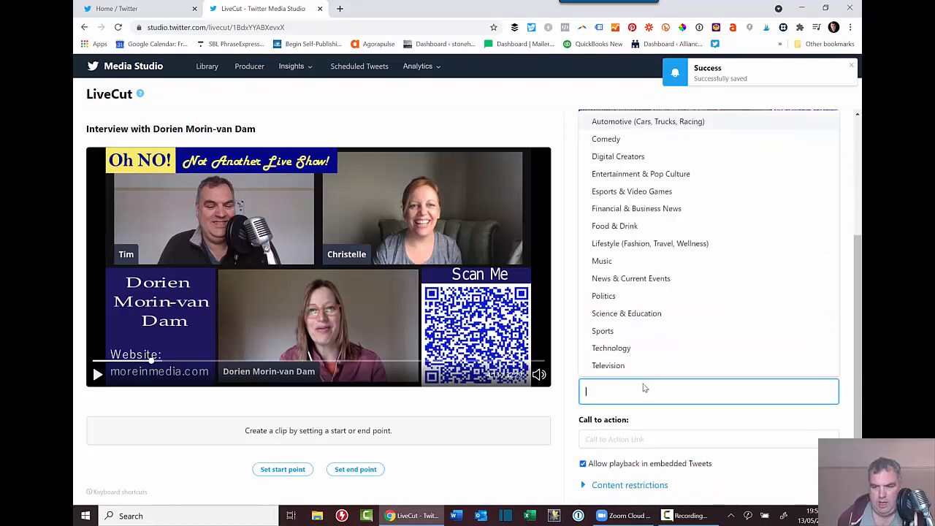
pyautogui.click(626, 176)
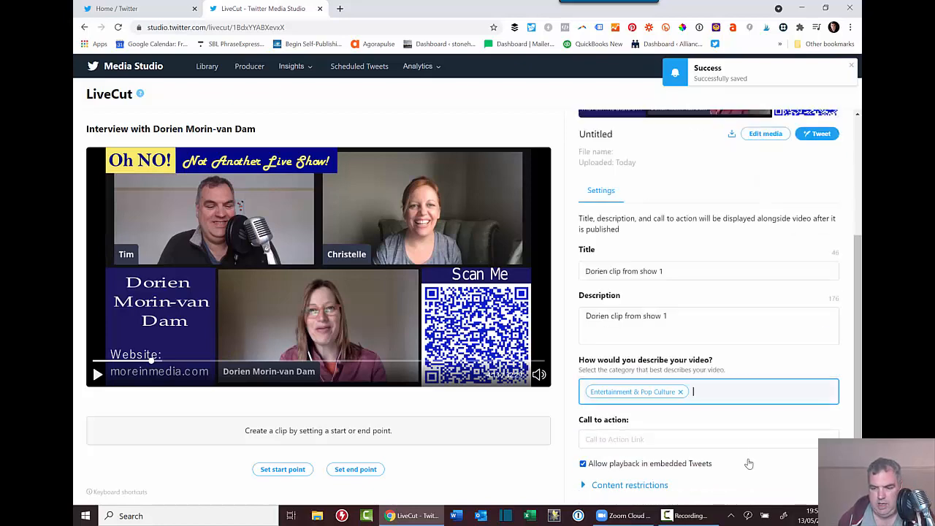
# Set the call to action to the saved YouTube link with the Watch Now label.
pyautogui.click(605, 437)
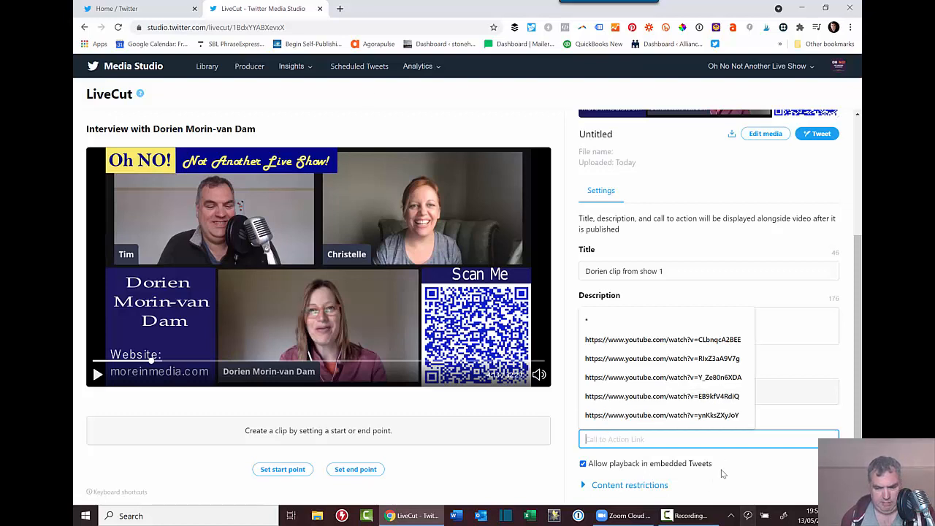
pyautogui.click(662, 359)
pyautogui.moveTo(750, 437); pyautogui.dragTo(552, 435)
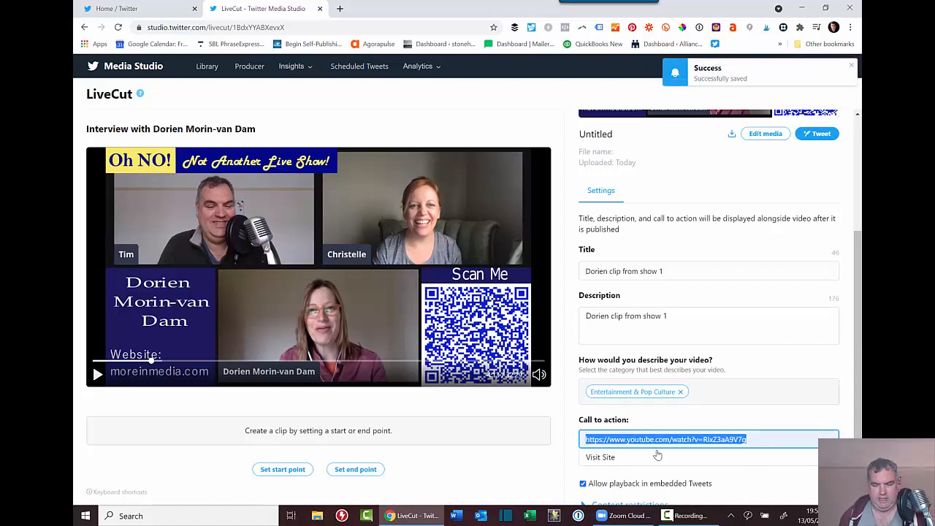
pyautogui.click(620, 461)
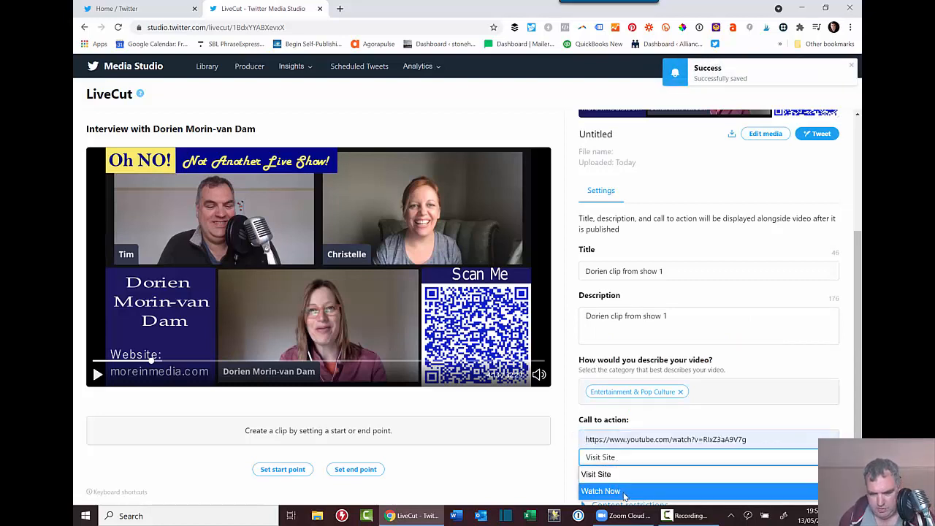
pyautogui.click(620, 491)
# Recheck the clip settings and keep Watch Now as the call-to-action label.
pyautogui.scroll(2, 762, 250)
pyautogui.scroll(1, 763, 249)
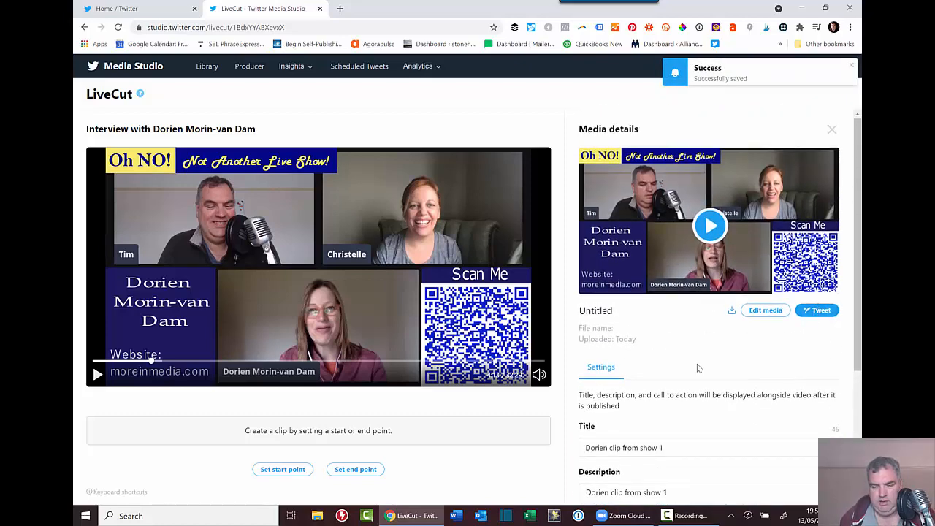
pyautogui.scroll(-2, 701, 386)
pyautogui.scroll(-2, 630, 474)
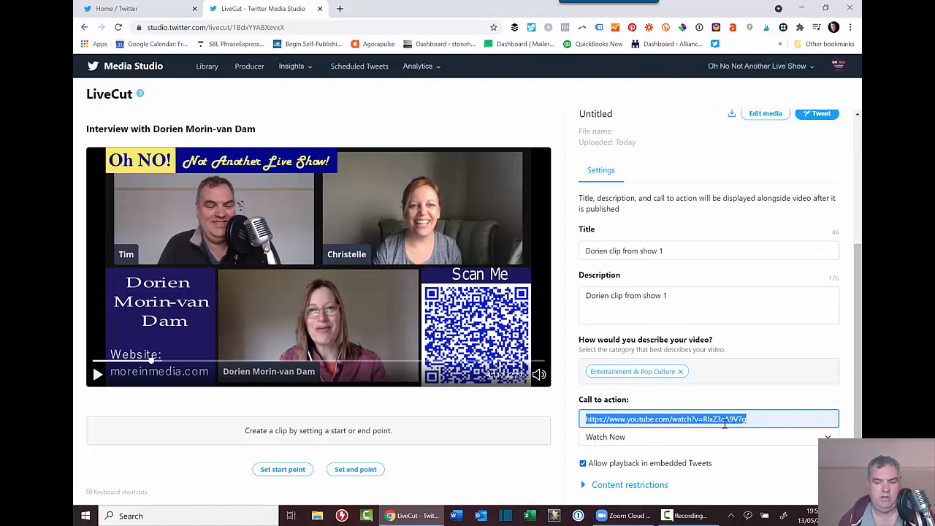
pyautogui.click(626, 443)
pyautogui.click(632, 443)
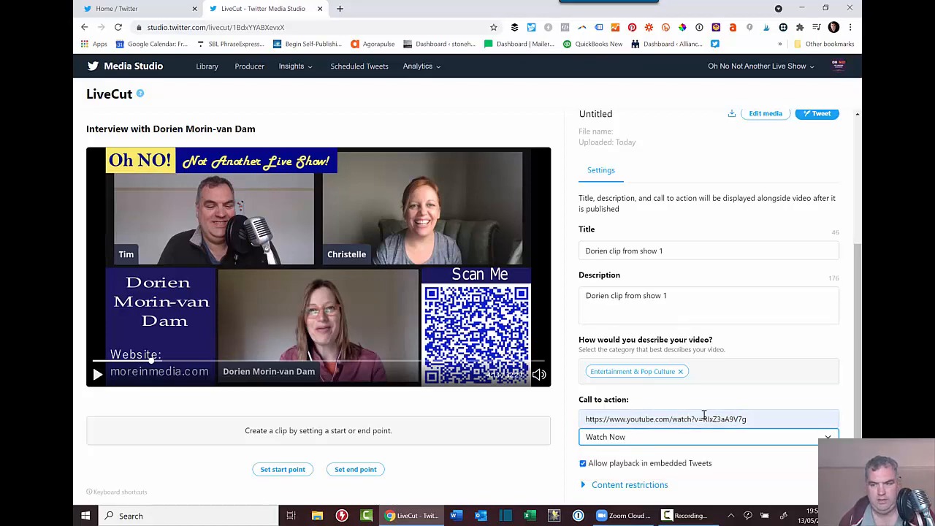
pyautogui.scroll(3, 704, 414)
pyautogui.scroll(-3, 704, 414)
pyautogui.scroll(3, 704, 414)
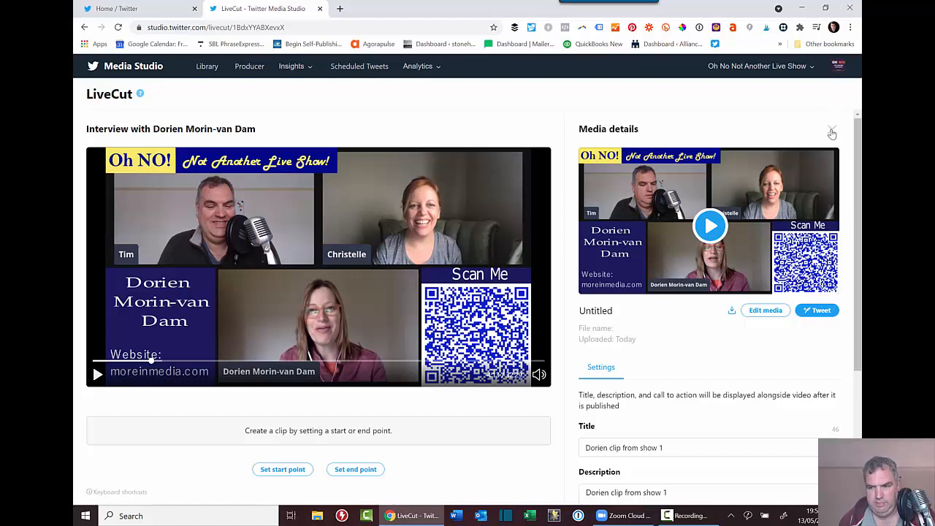
# Close the clip's Media details panel and return to the Library grid.
pyautogui.click(832, 130)
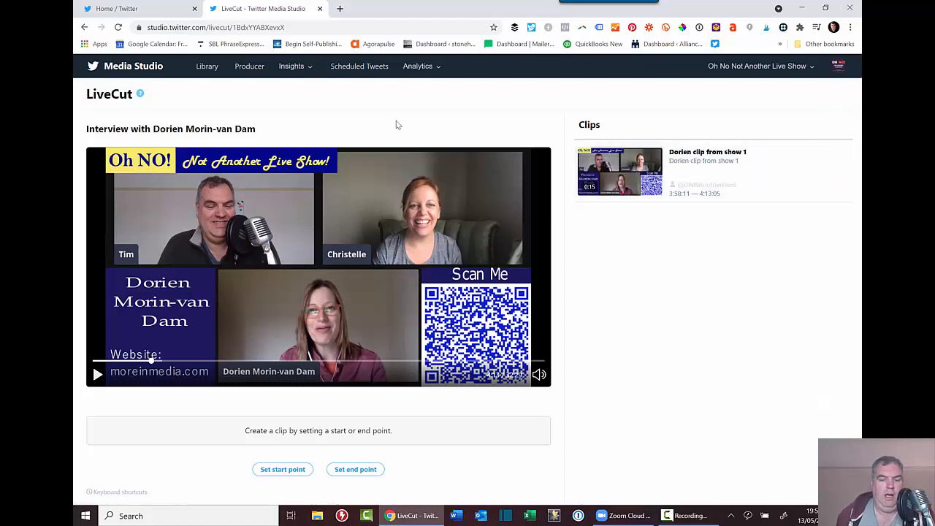
pyautogui.click(210, 66)
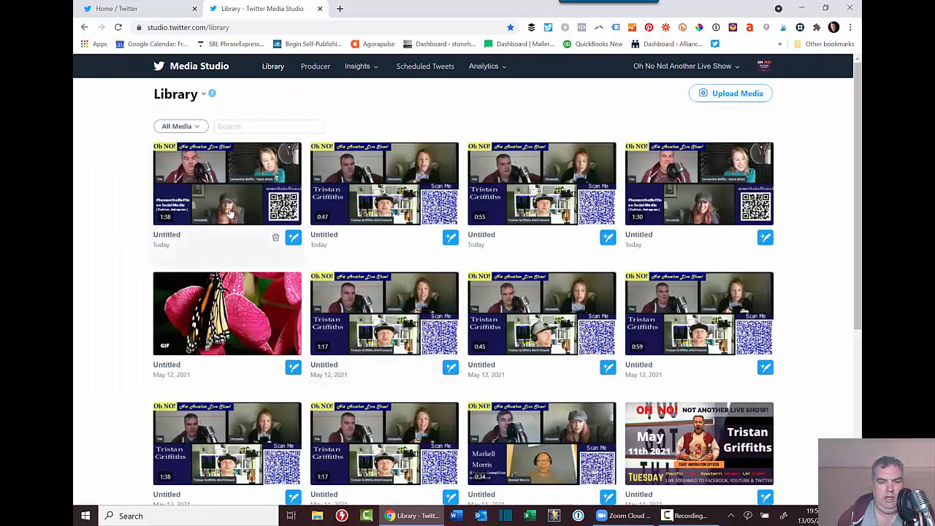
# Upload TristanClip9.mp4 from the 2021_05_11 folder.
pyautogui.click(717, 96)
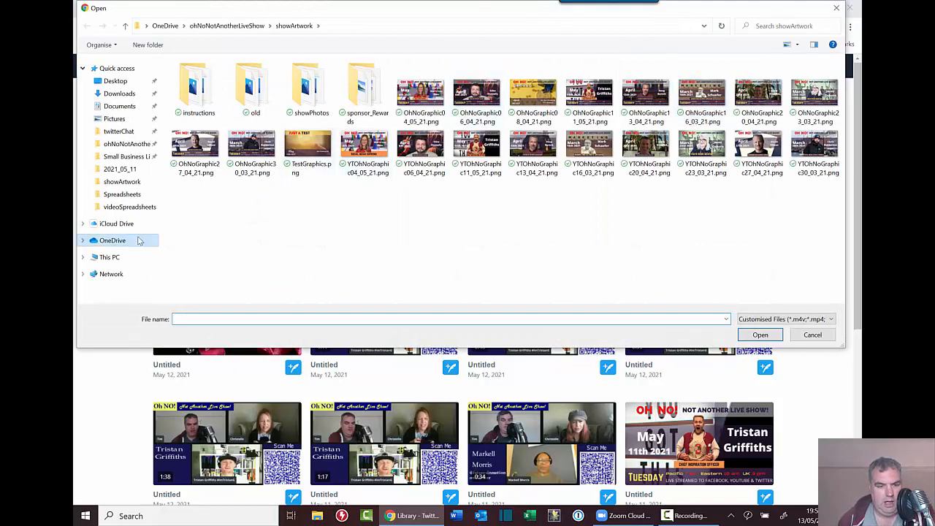
pyautogui.click(121, 169)
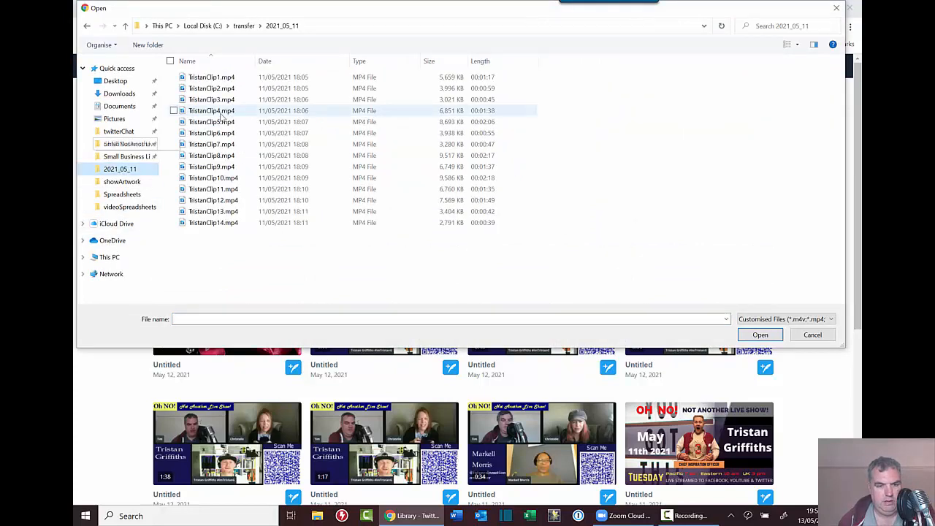
pyautogui.doubleClick(212, 168)
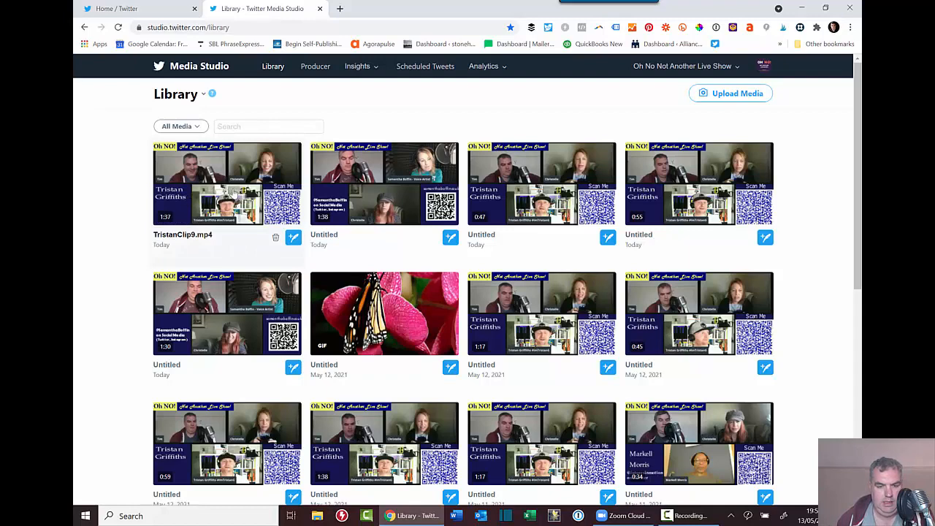
# Open TristanClip9.mp4's details and give it the title 'Tristan Clip 9'.
pyautogui.click(234, 204)
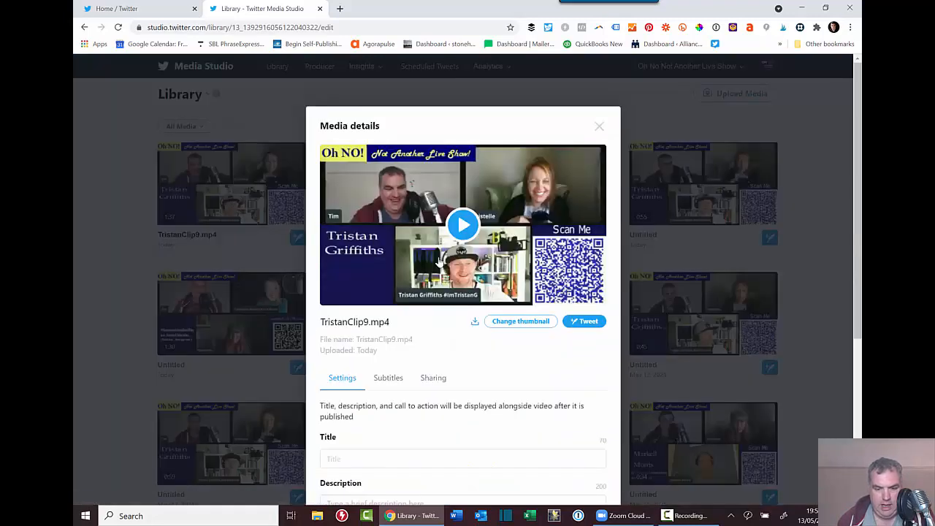
pyautogui.scroll(-1, 439, 261)
pyautogui.click(411, 407)
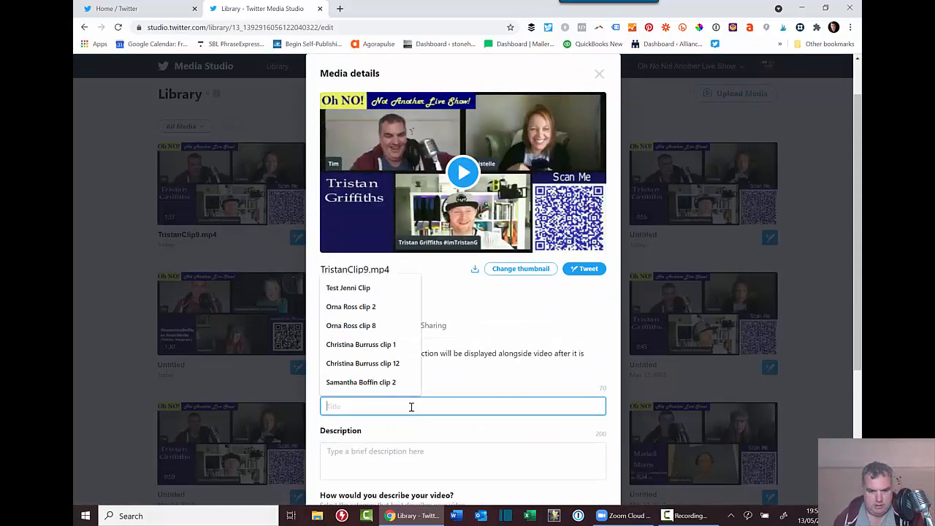
pyautogui.write('Tris')
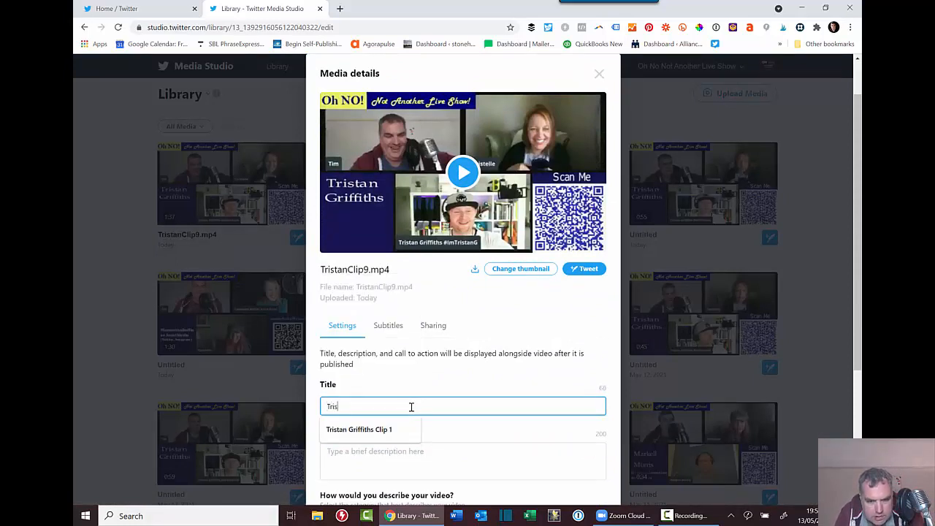
pyautogui.write('tan ')
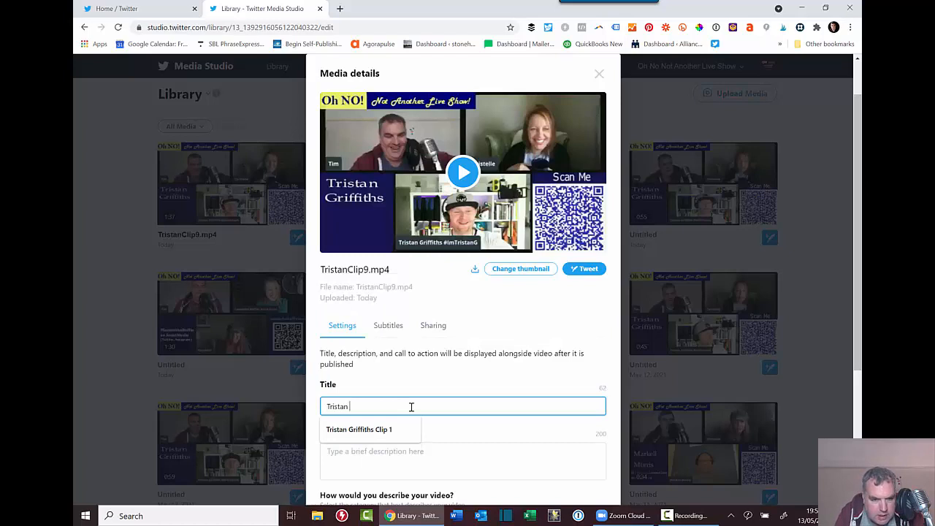
pyautogui.write('CLi')
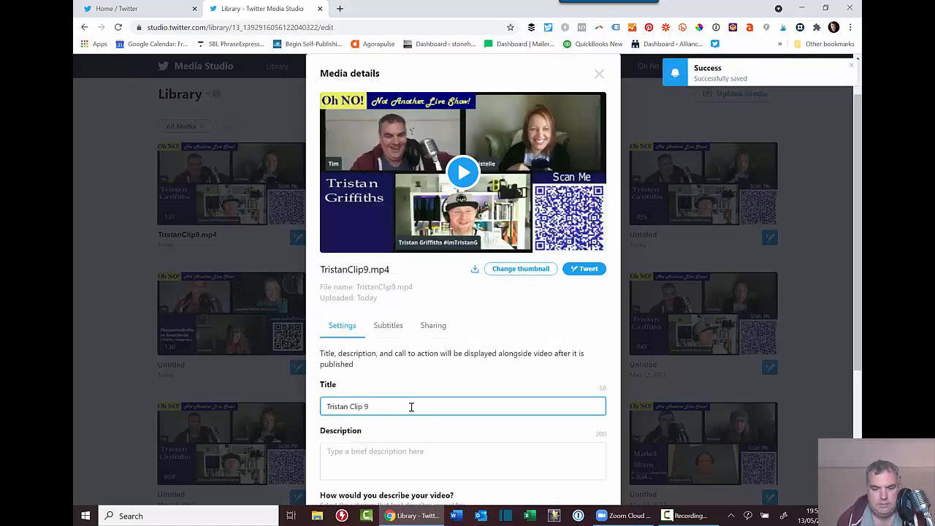
pyautogui.scroll(-2, 401, 347)
pyautogui.click(425, 294)
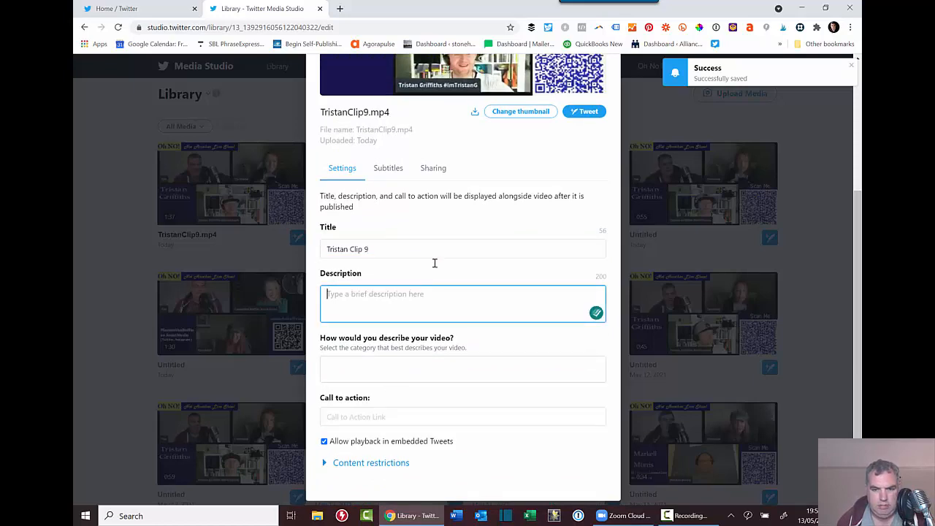
pyautogui.scroll(3, 439, 255)
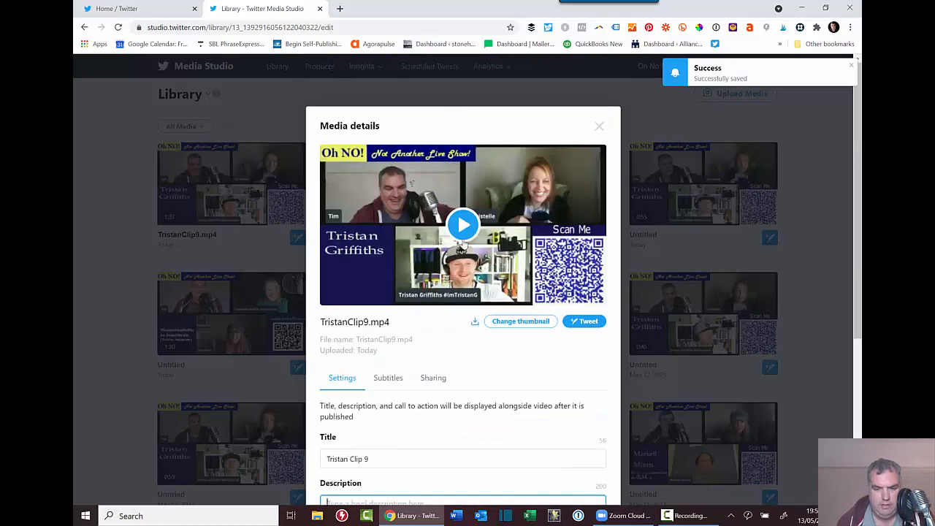
# Preview the clip, then start its description with 'Tristan talks about hi…'.
pyautogui.click(464, 230)
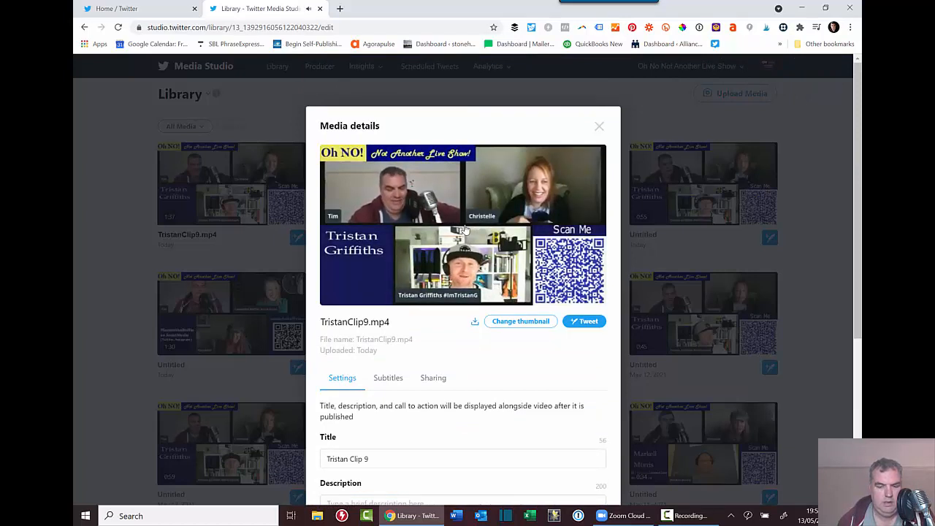
pyautogui.moveTo(327, 305)
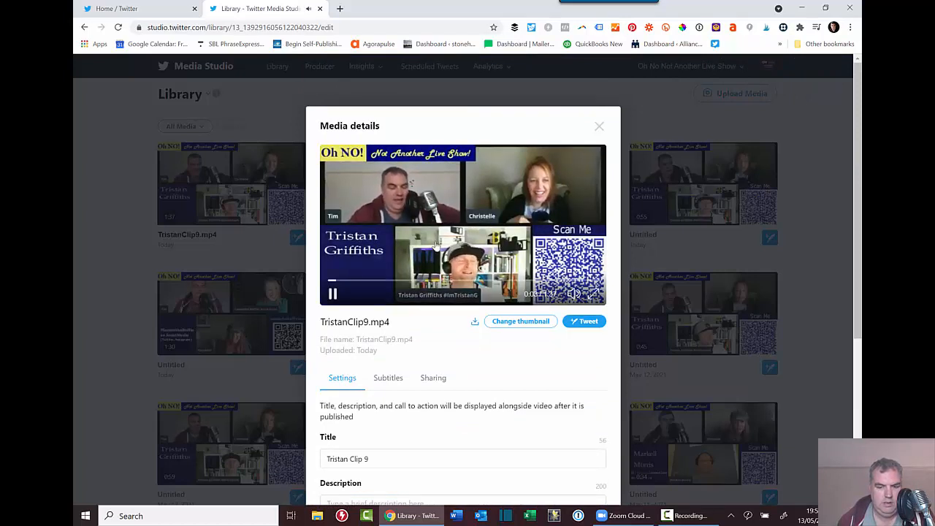
pyautogui.click(331, 295)
pyautogui.scroll(-3, 389, 303)
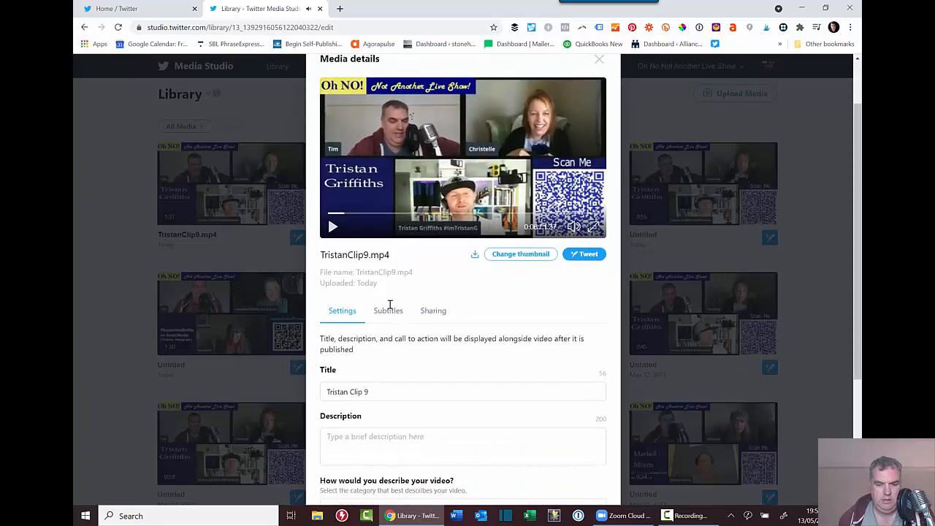
pyautogui.click(405, 296)
pyautogui.write('Tristan talks')
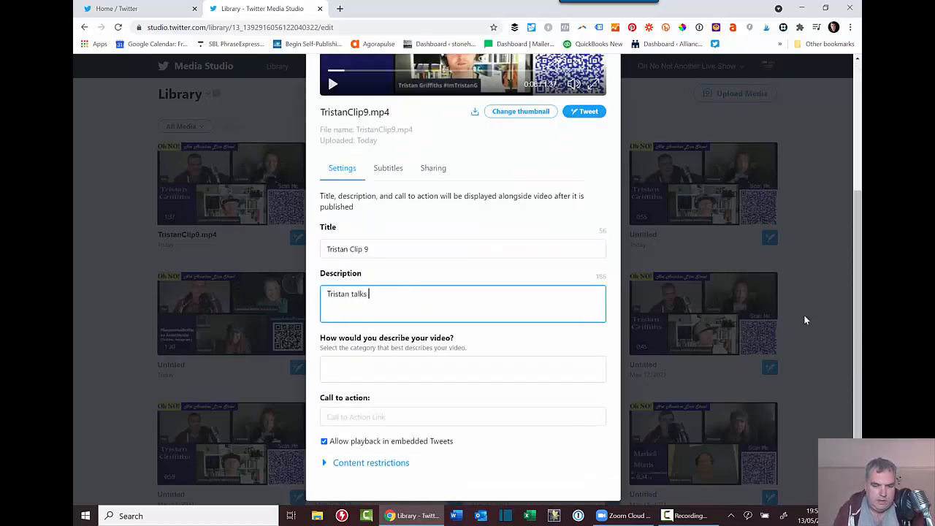
pyautogui.write(' about his Drum and Bass music project.')
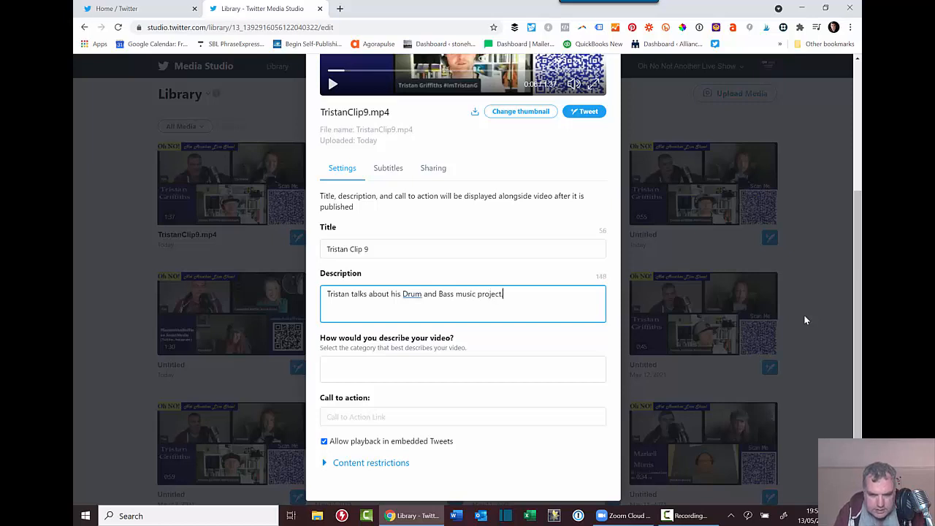
# Categorise TristanClip9.mp4 as Entertainment & Pop Culture.
pyautogui.click(386, 367)
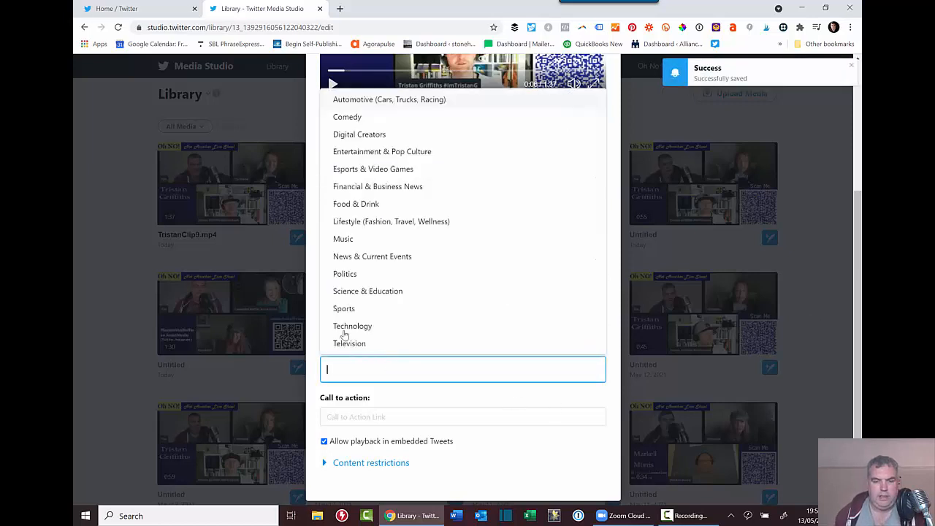
pyautogui.click(364, 159)
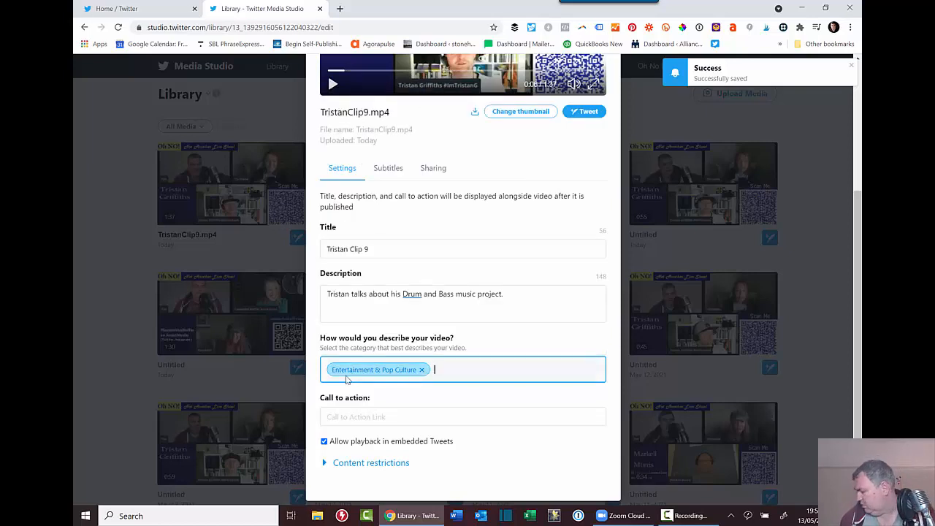
pyautogui.scroll(-1, 482, 405)
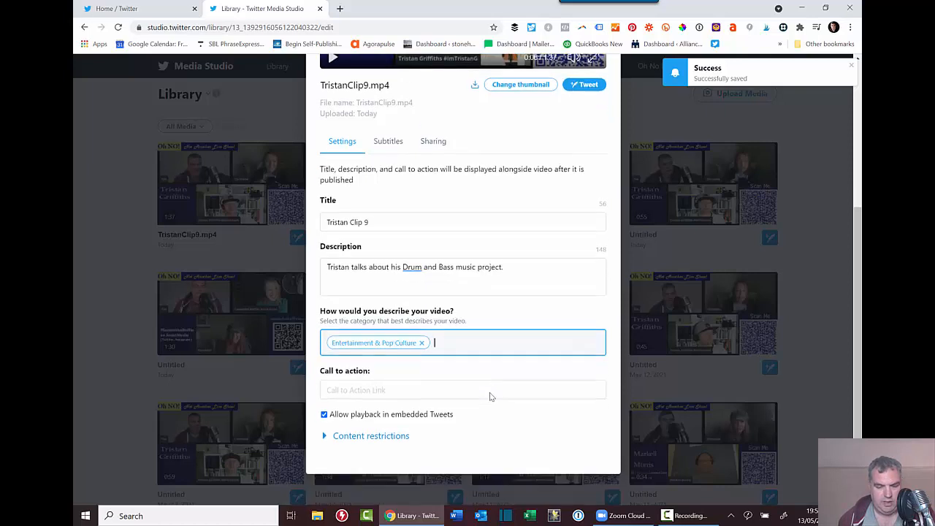
# Add a Watch Now call to action linking to the saved YouTube live URL.
pyautogui.click(401, 372)
pyautogui.write('"y')
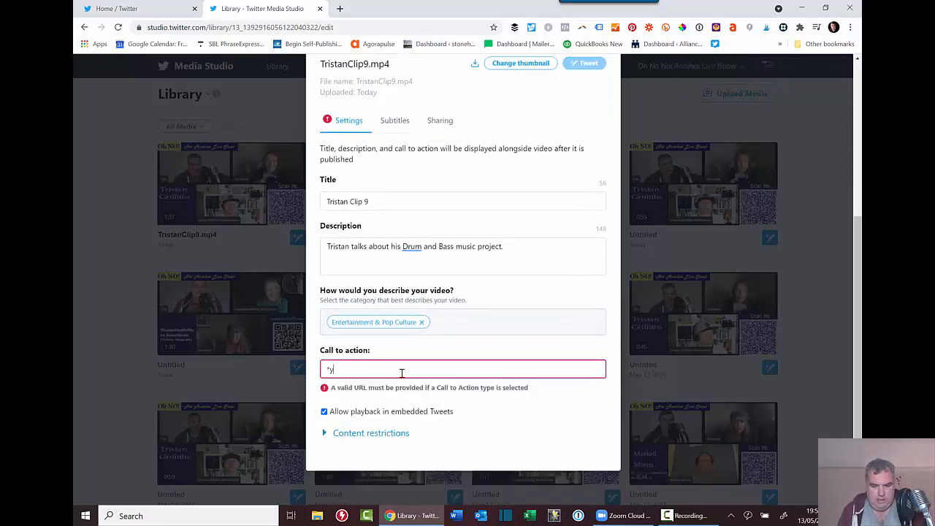
pyautogui.write('Tl')
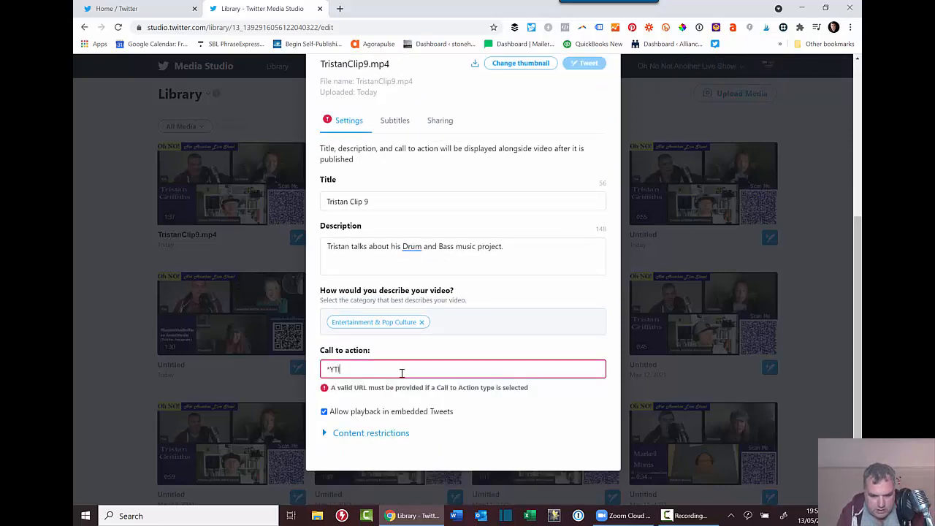
pyautogui.write('ive')
pyautogui.press('BackSpace')
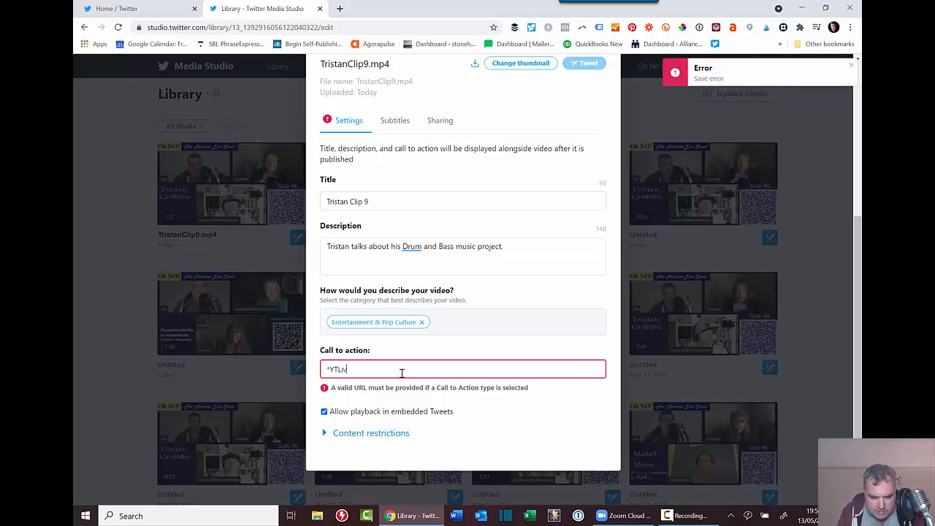
pyautogui.write('e.com/watch?v=txg8KFsO7uc')
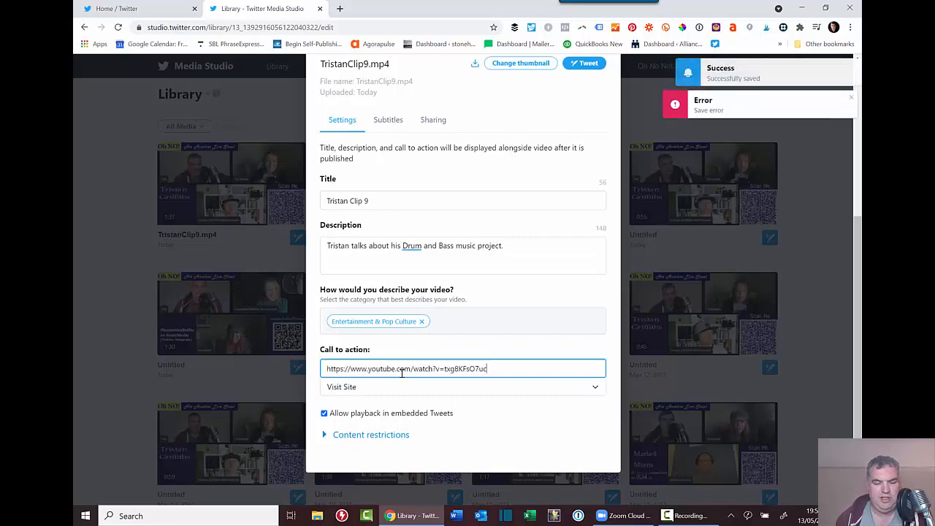
pyautogui.click(435, 389)
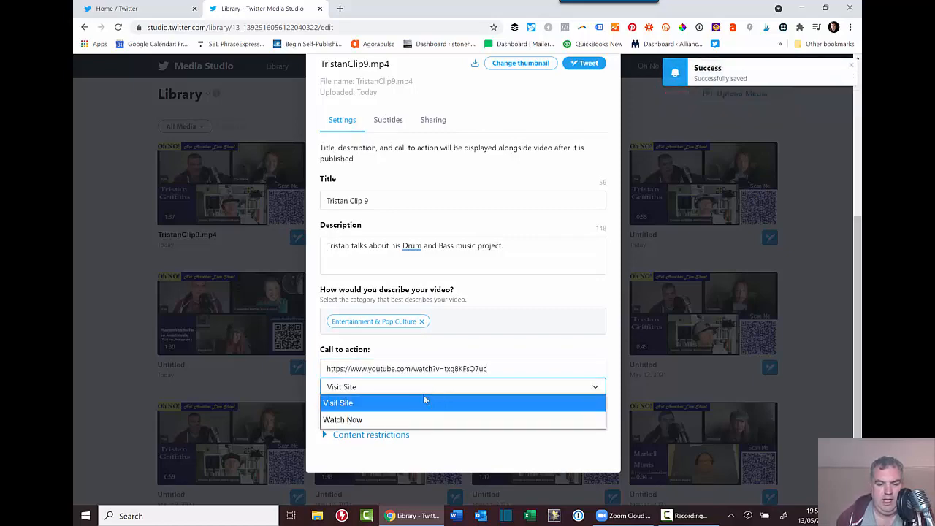
pyautogui.click(393, 421)
pyautogui.scroll(2, 511, 431)
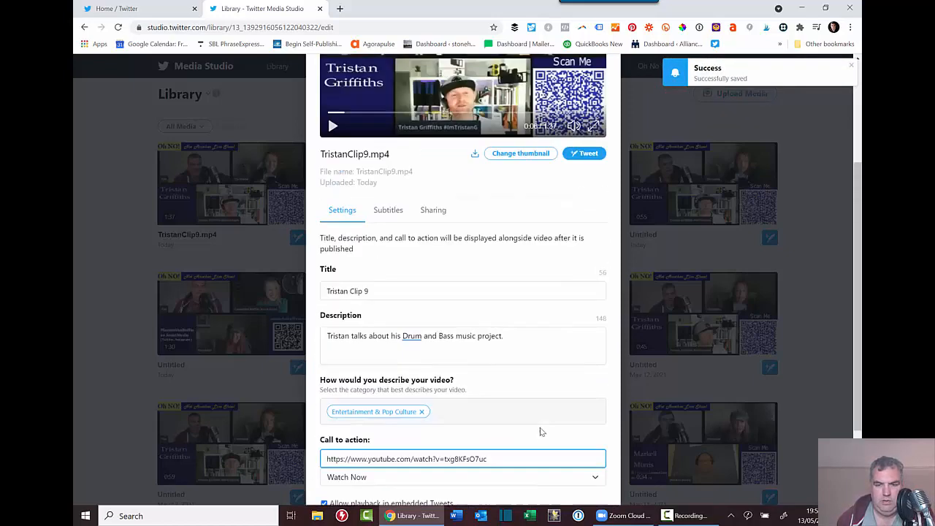
pyautogui.scroll(-1, 515, 399)
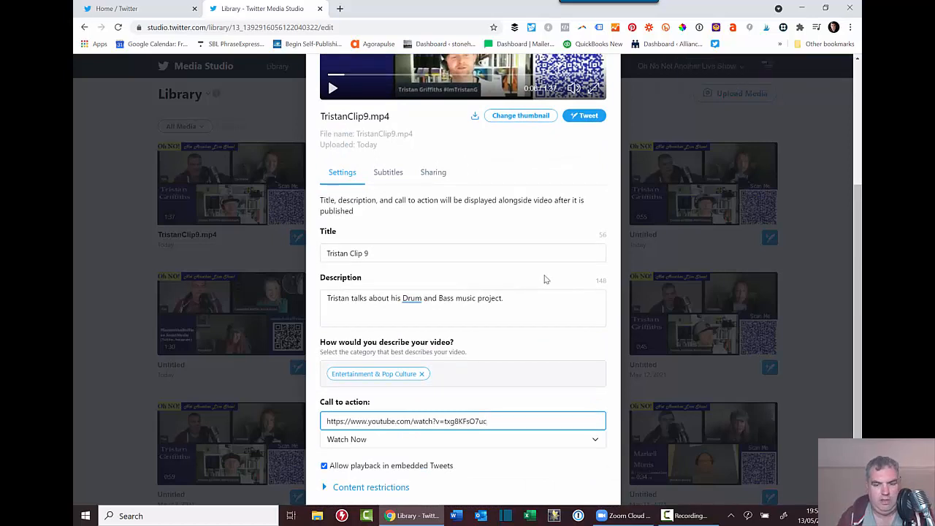
# Check the clip's subtitle language list, then bring up its sharing options and link.
pyautogui.click(388, 173)
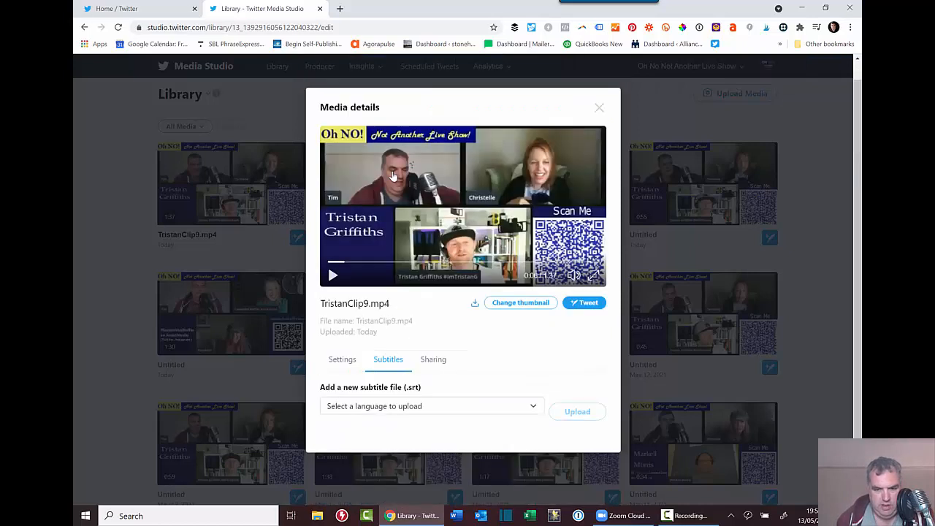
pyautogui.click(403, 406)
pyautogui.click(403, 405)
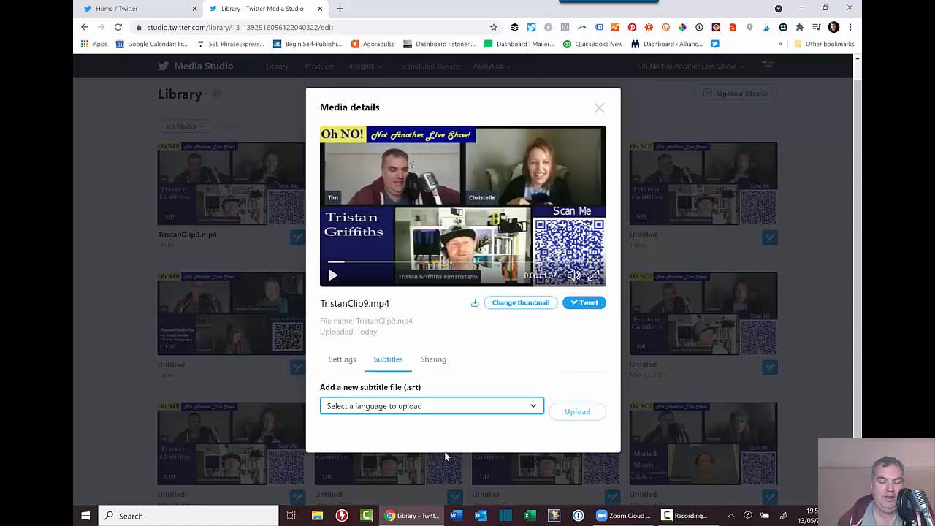
pyautogui.click(435, 359)
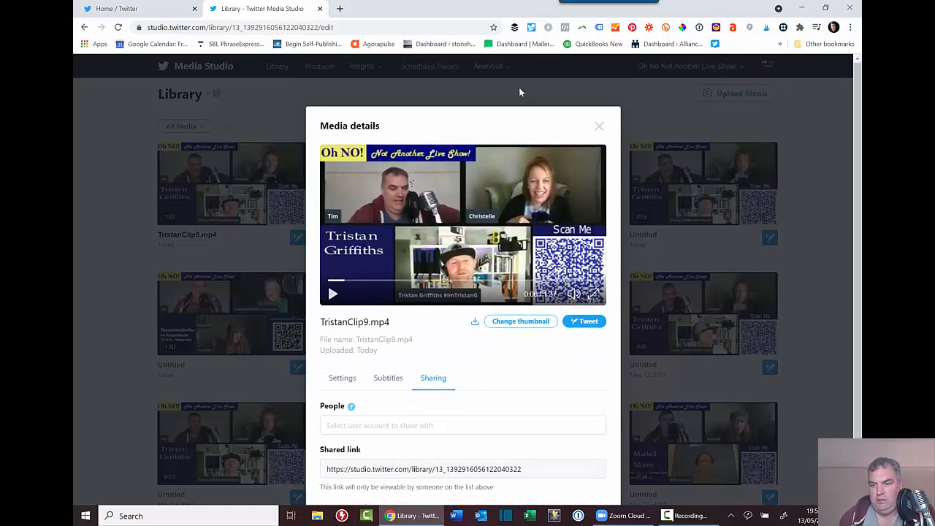
pyautogui.click(363, 425)
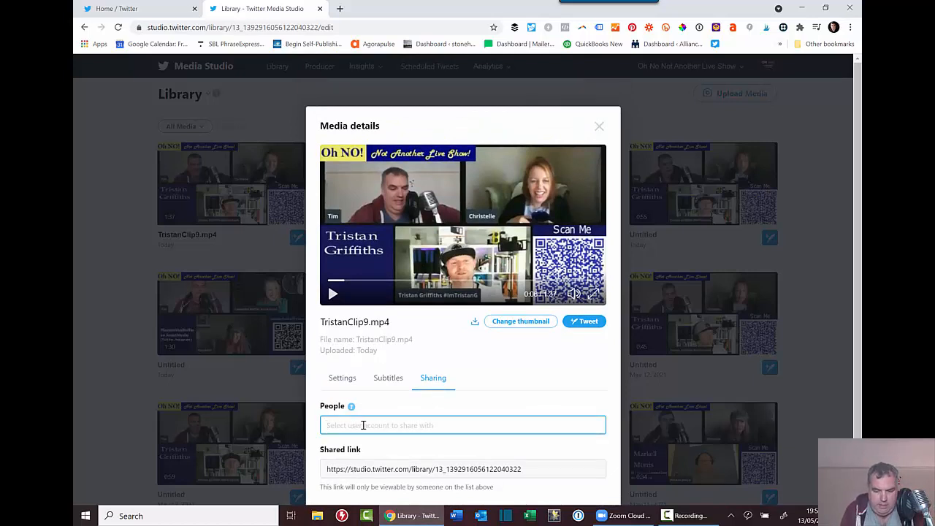
pyautogui.write('@ston')
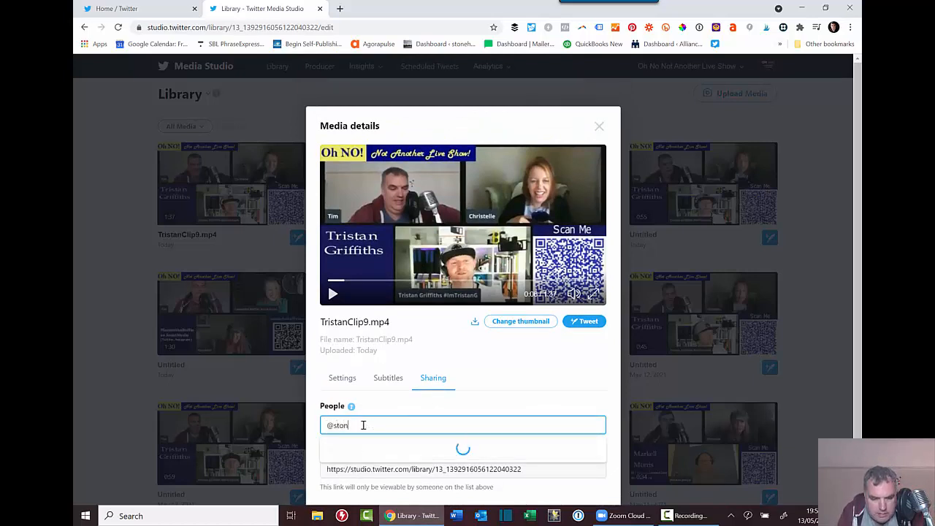
pyautogui.write('ehampress')
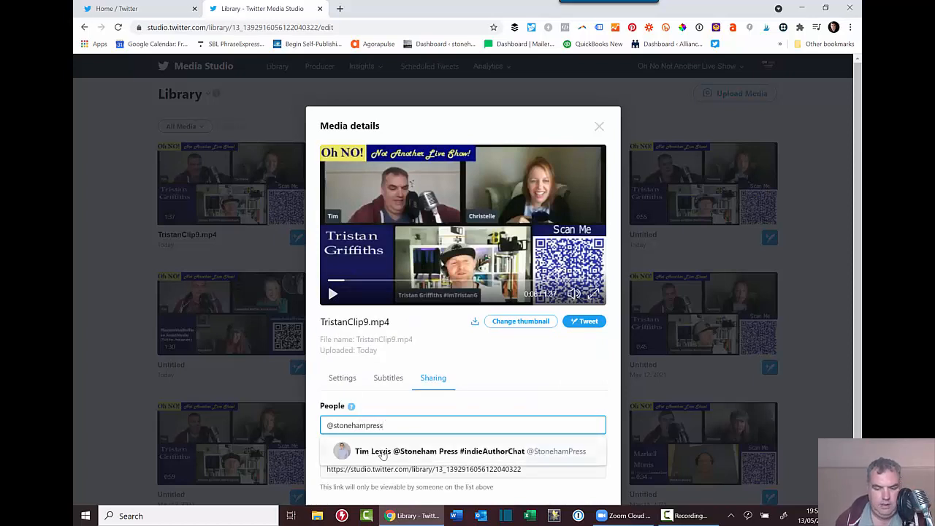
pyautogui.click(384, 452)
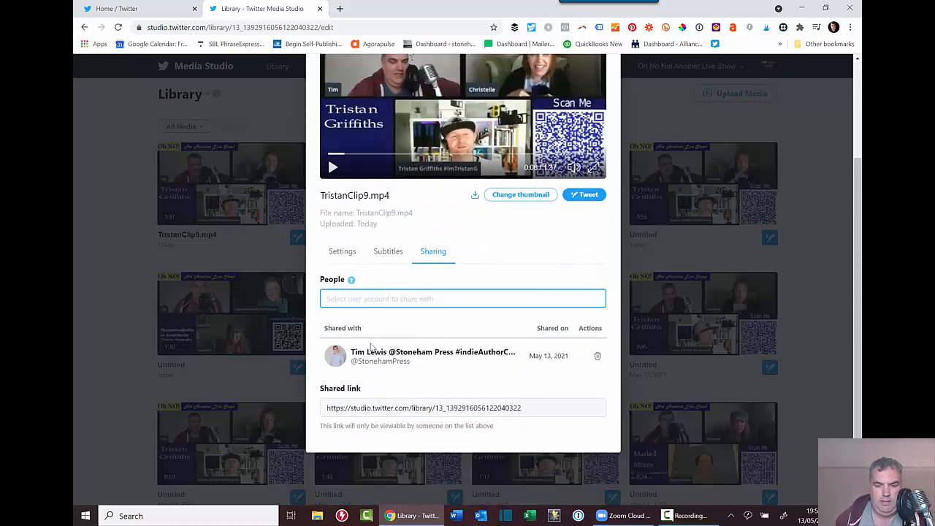
pyautogui.scroll(2, 462, 351)
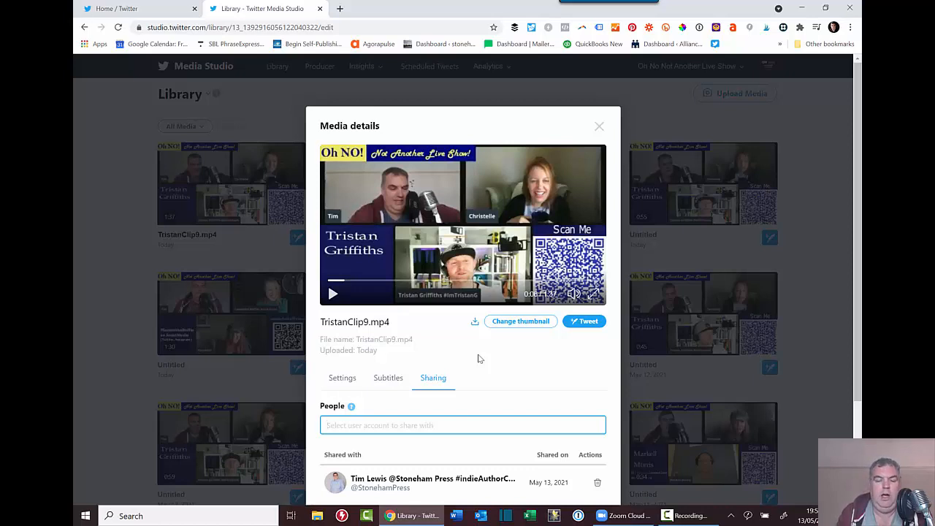
# Start a tweet with the clip, then discard the composer without posting.
pyautogui.click(585, 324)
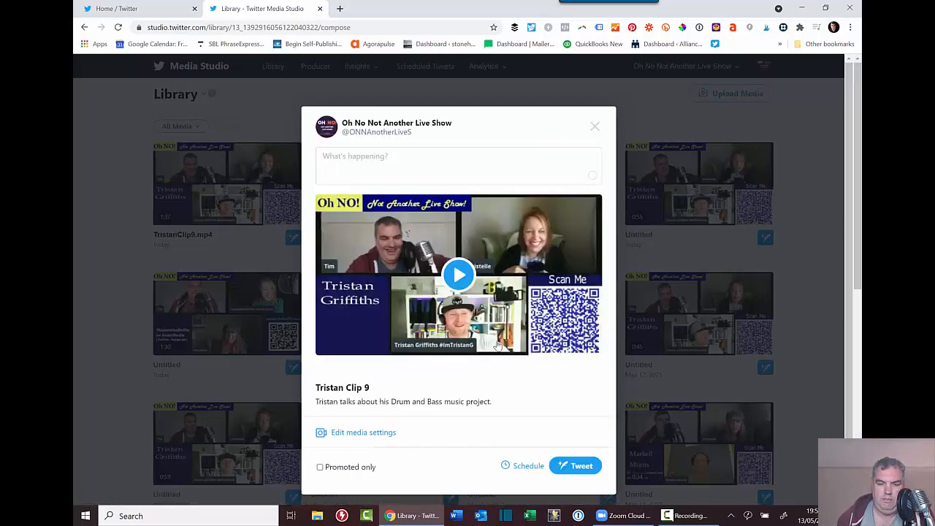
pyautogui.click(350, 167)
pyautogui.write('T')
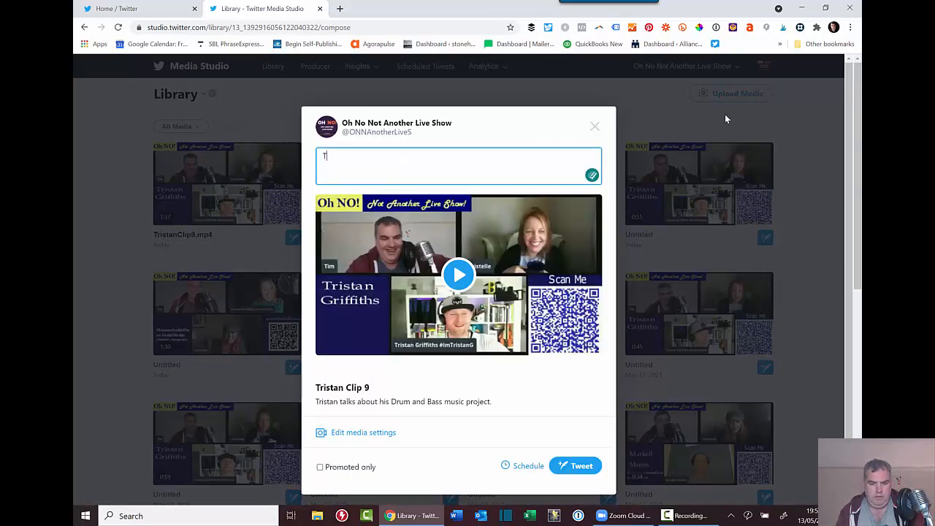
pyautogui.write('ristan')
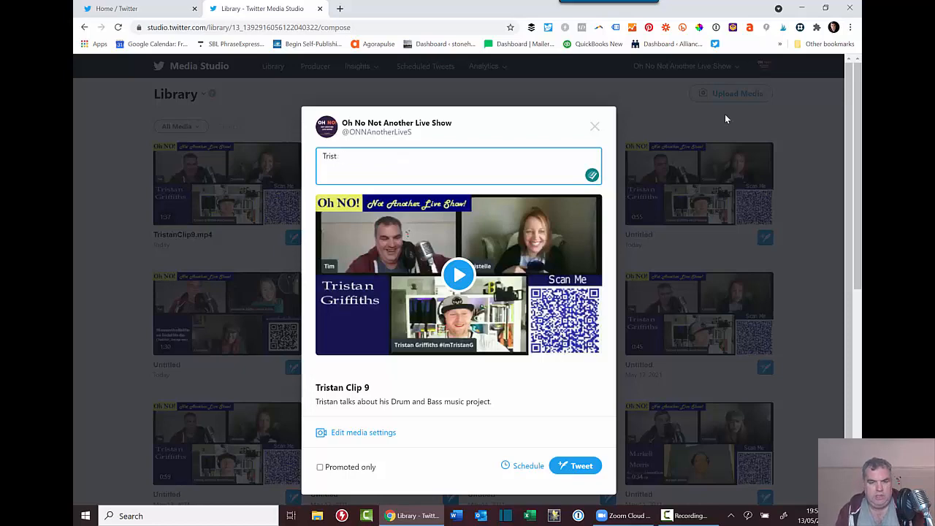
pyautogui.press('BackSpace')
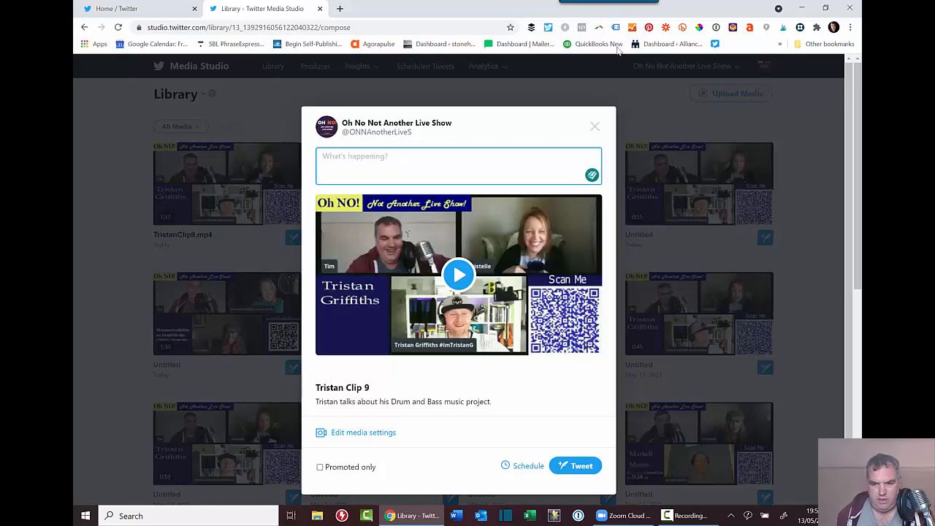
pyautogui.click(596, 128)
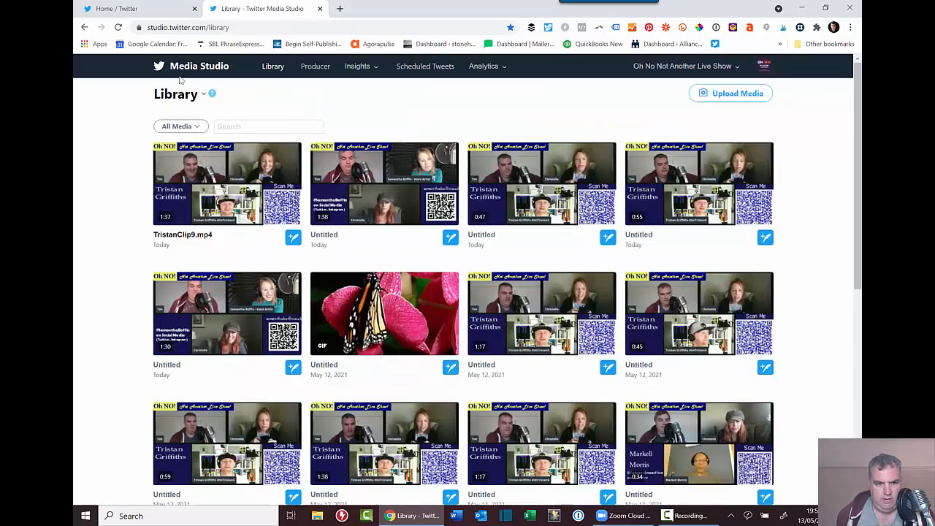
pyautogui.click(239, 27)
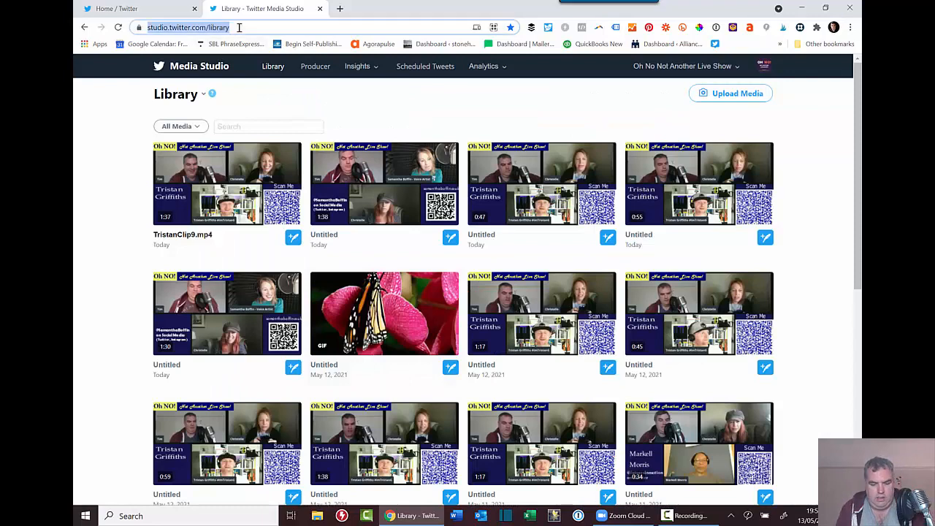
# Load twitter.com and switch to the account the clip was shared with.
pyautogui.write('twitter.com')
pyautogui.press('Return')
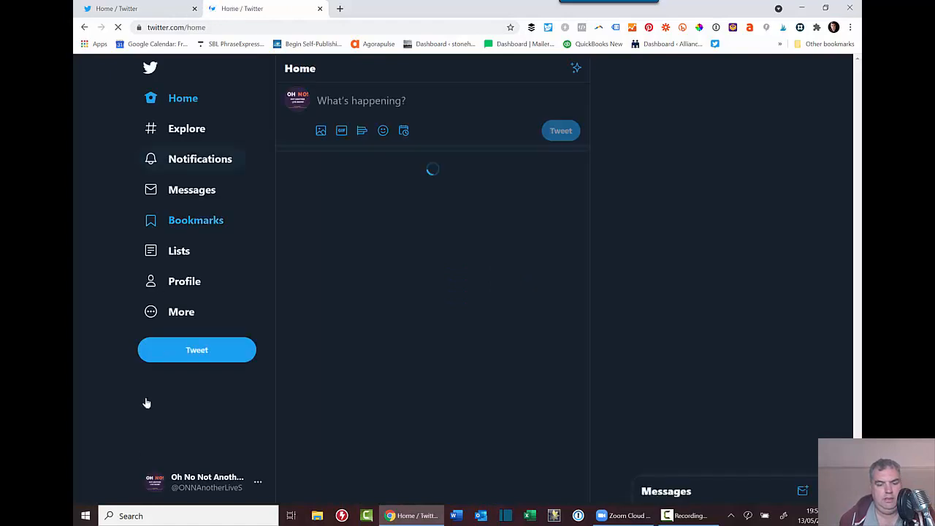
pyautogui.click(192, 485)
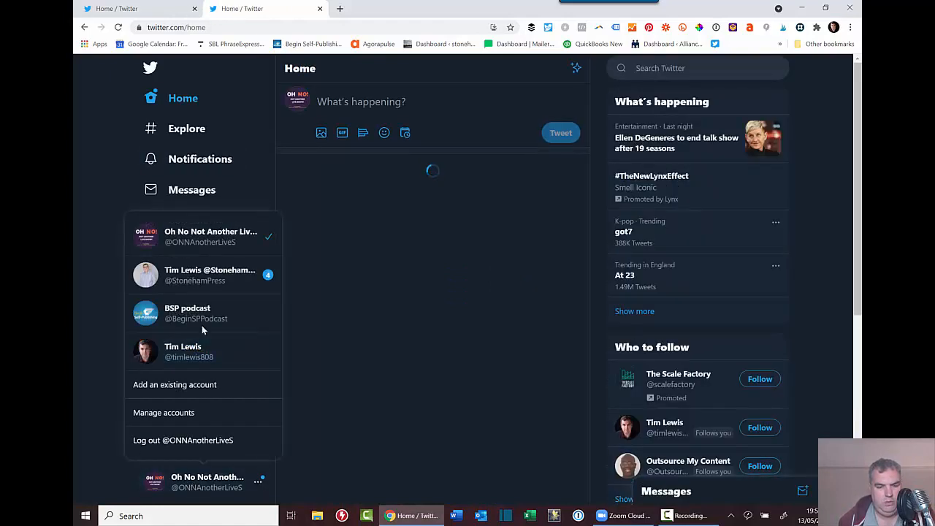
pyautogui.click(209, 276)
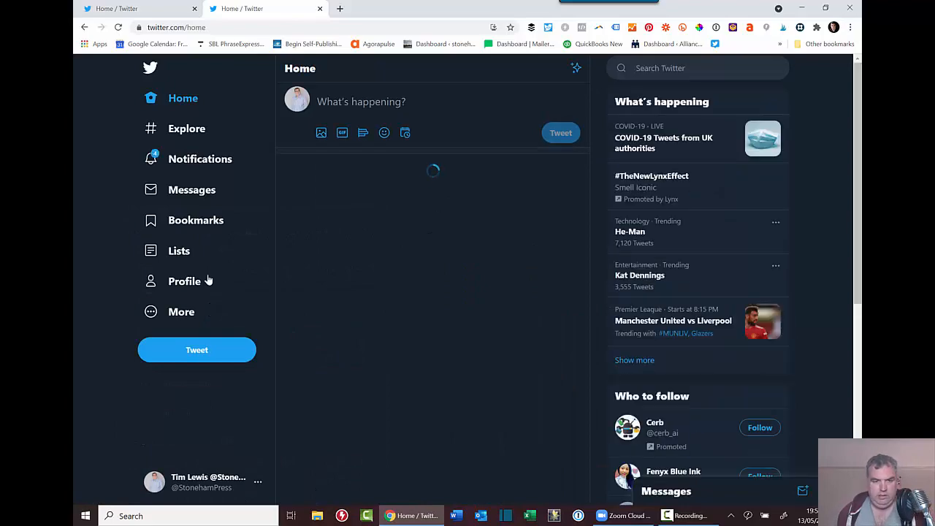
pyautogui.click(239, 27)
# Open Media Studio's shared-with-me media and start a tweet with the shared clip.
pyautogui.moveTo(616, 3)
pyautogui.write('stud')
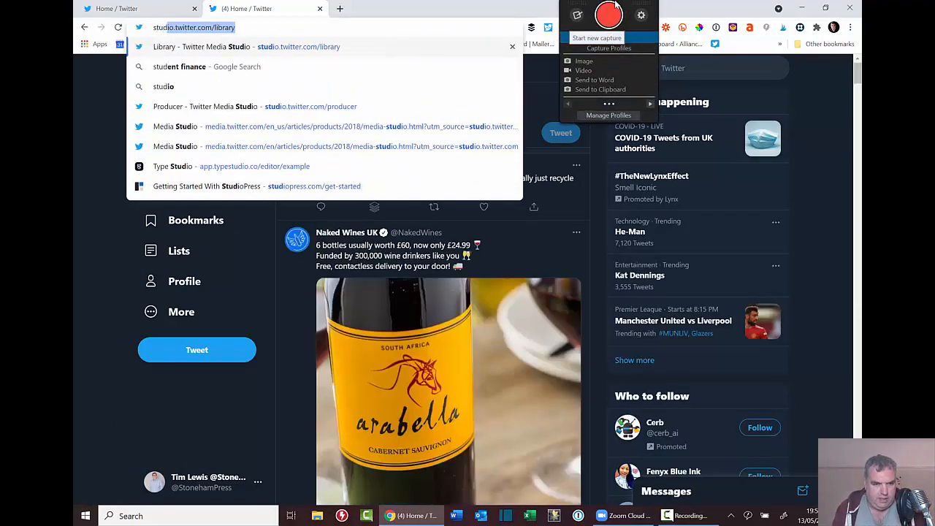
pyautogui.press('Return')
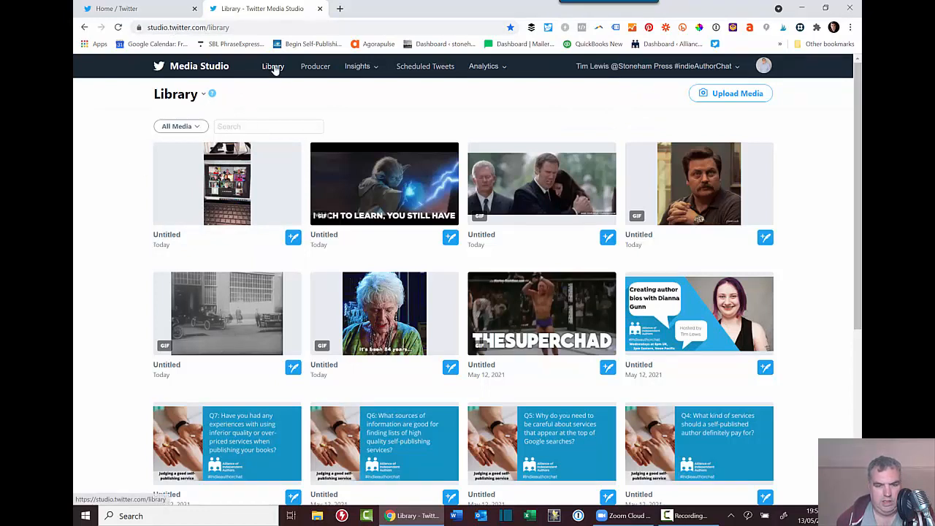
pyautogui.click(203, 96)
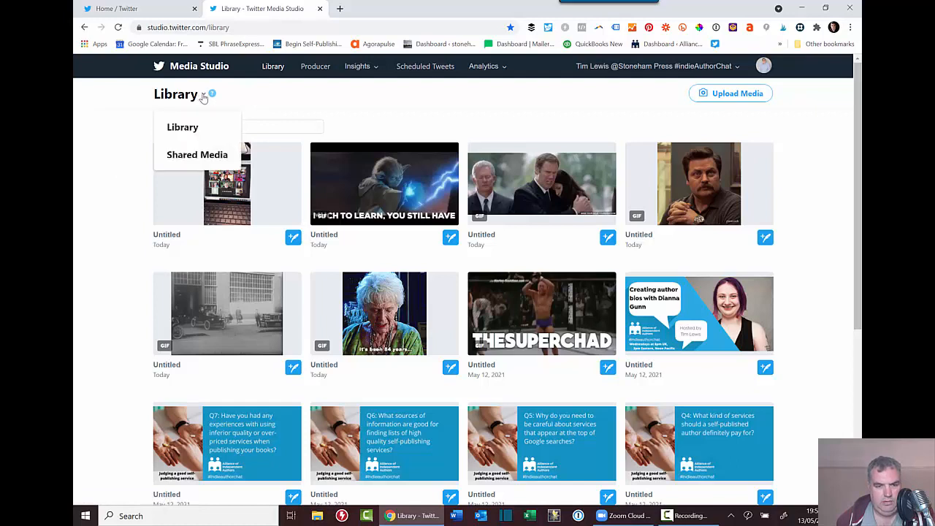
pyautogui.click(198, 153)
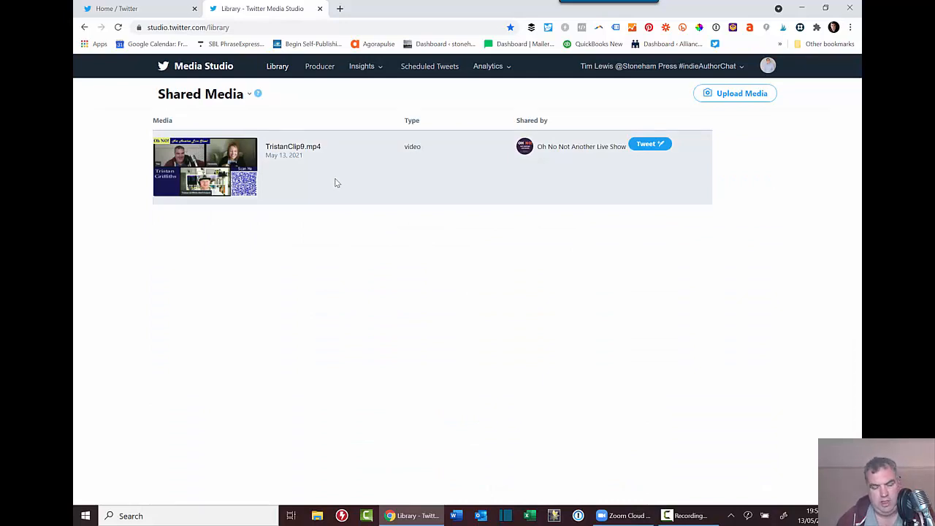
pyautogui.click(643, 146)
pyautogui.click(401, 158)
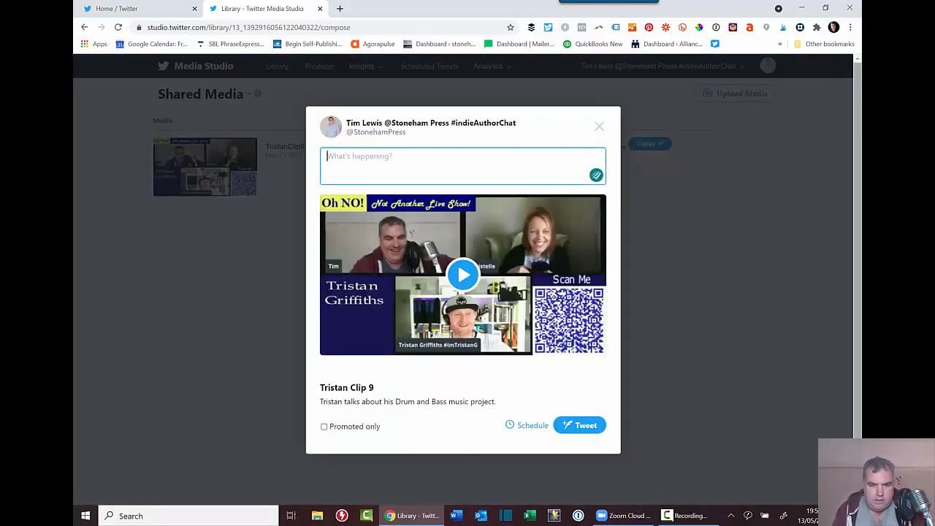
pyautogui.write('So @')
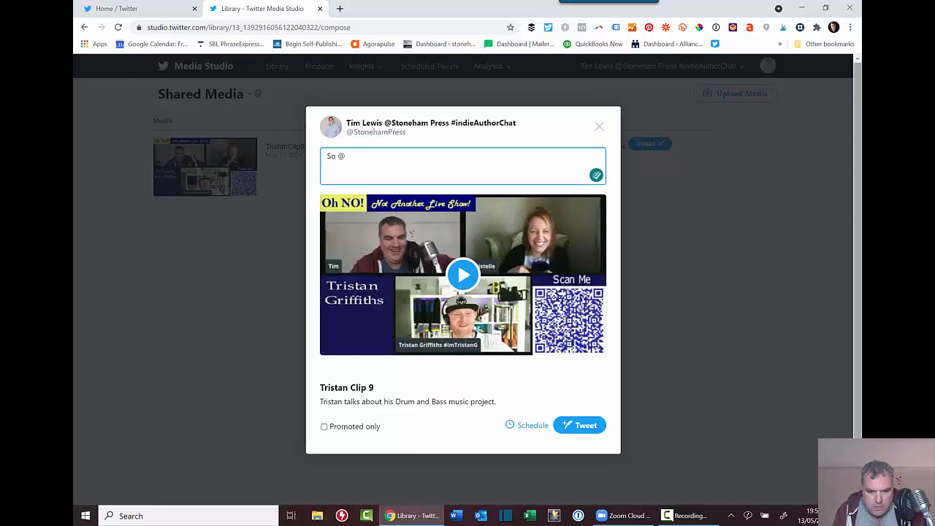
pyautogui.press('BackSpace')
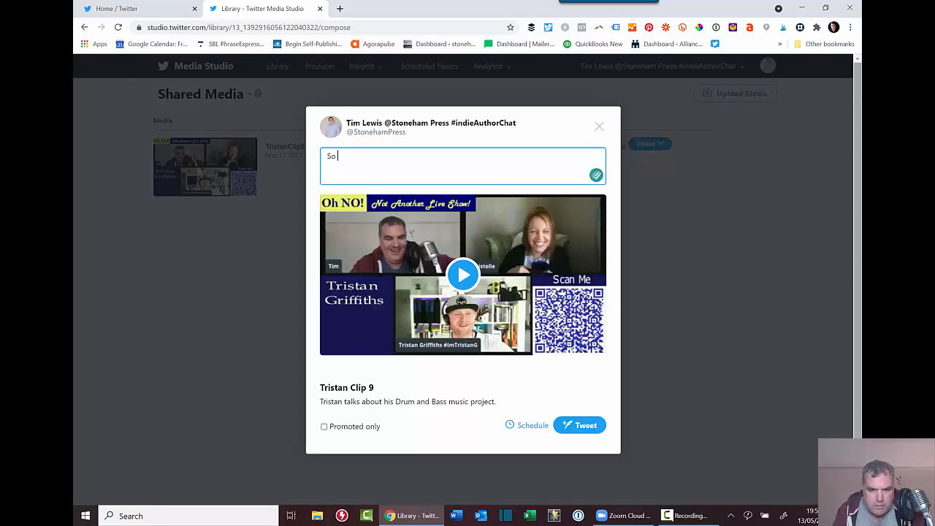
pyautogui.press('BackSpace')
pyautogui.press('BackSpace')
pyautogui.press('BackSpace')
pyautogui.write('Wg')
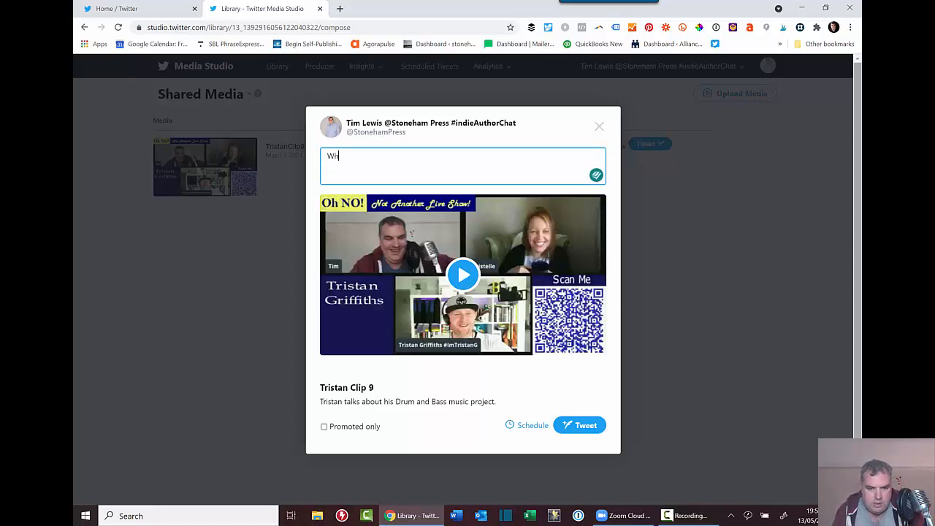
pyautogui.write('en Tristan')
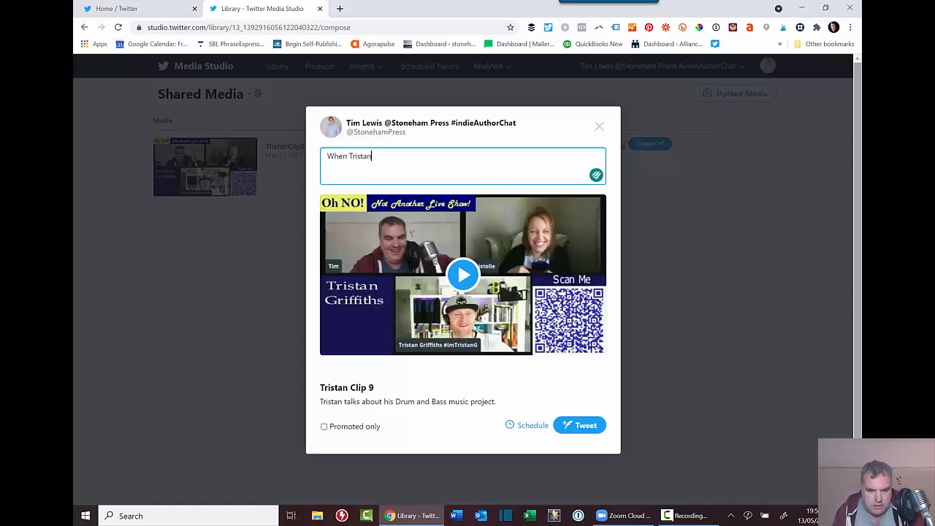
pyautogui.write(' ta')
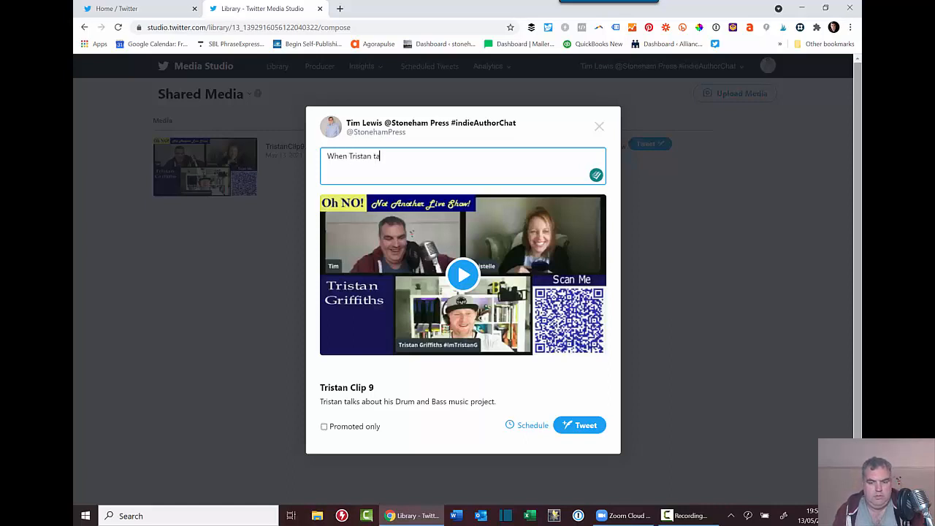
pyautogui.write('lked about h')
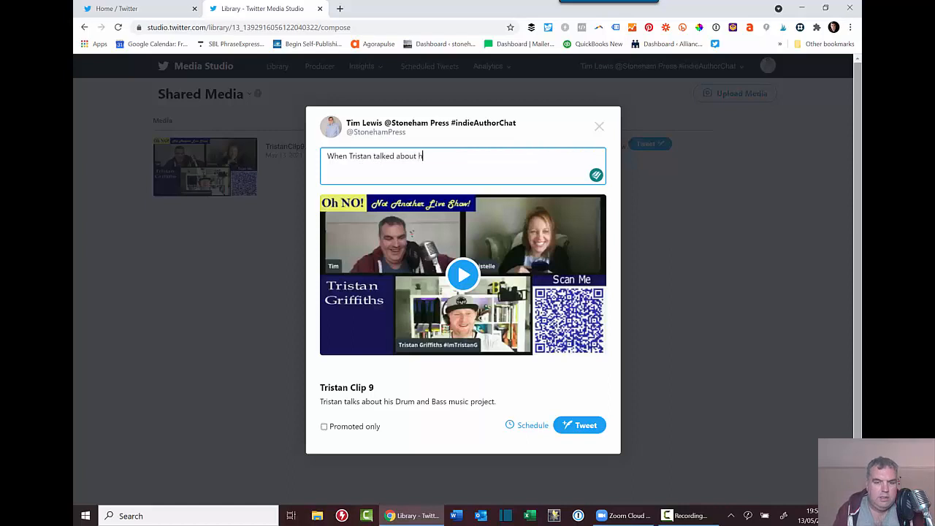
pyautogui.write('is Drum and B')
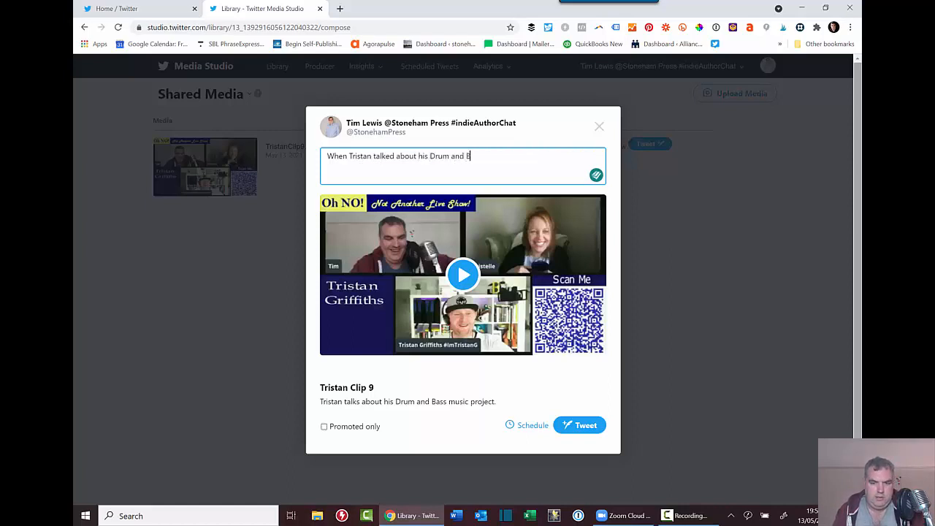
pyautogui.write('ass pro')
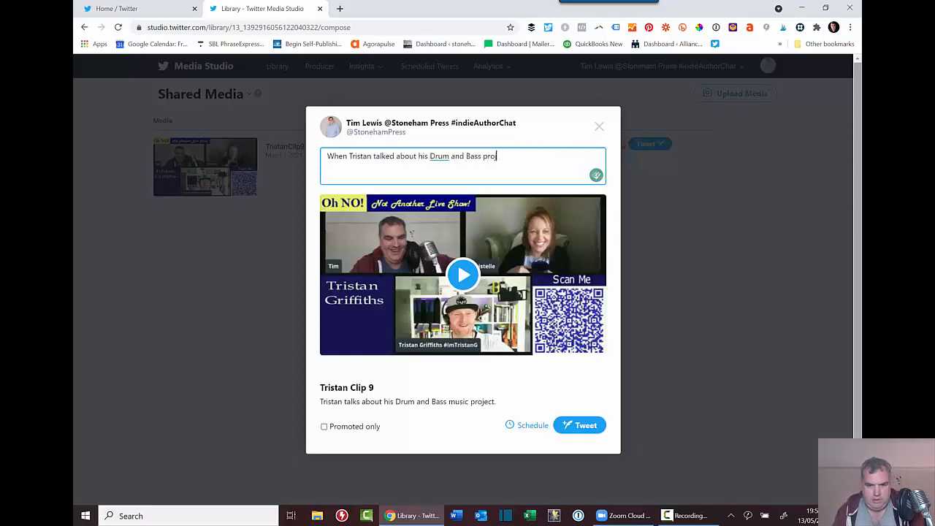
pyautogui.write('ject on the @ONNAnotherLiveS')
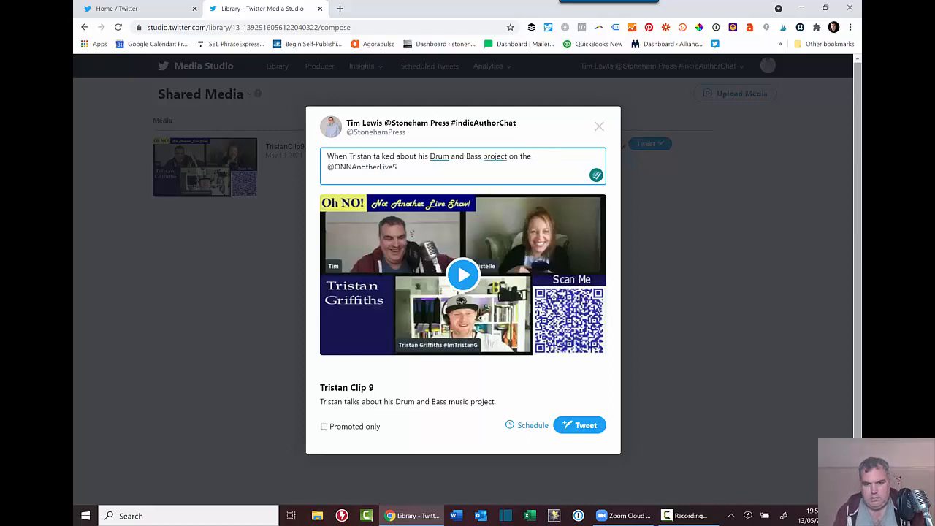
pyautogui.write(' show')
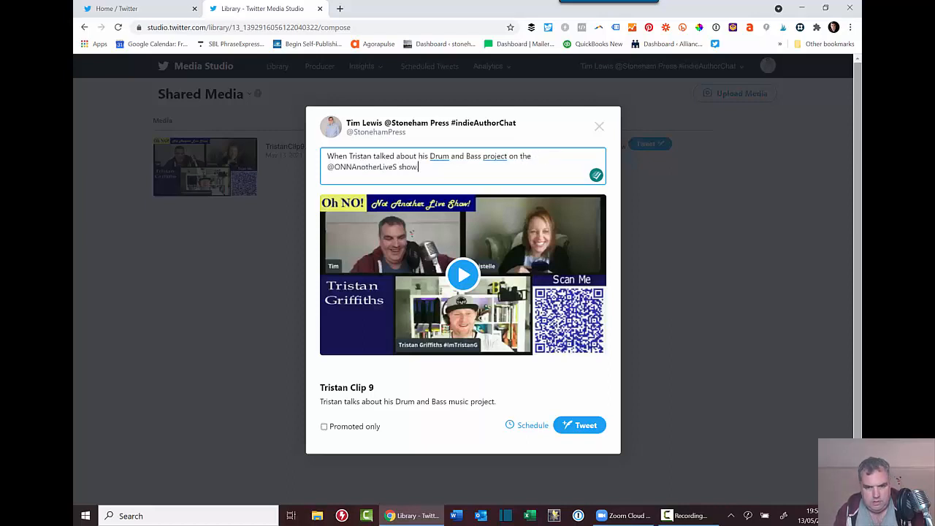
pyautogui.write('.')
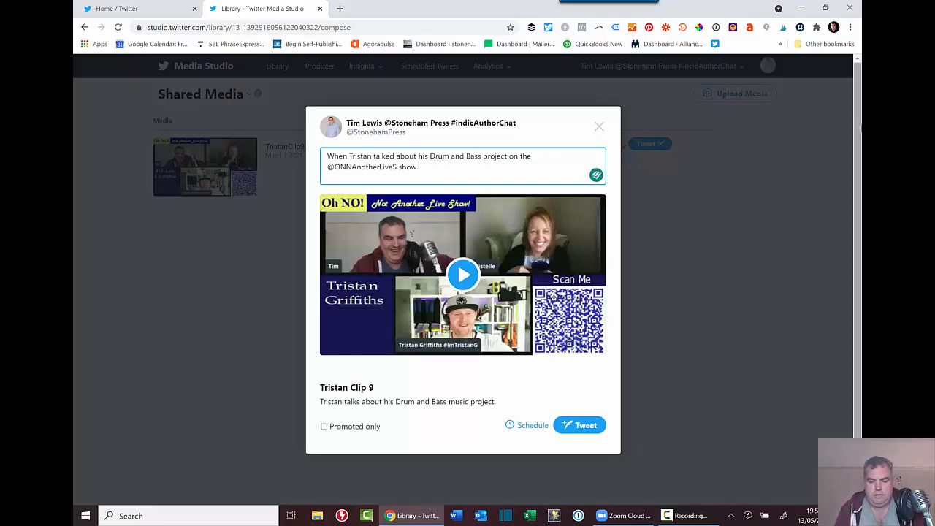
pyautogui.write('@')
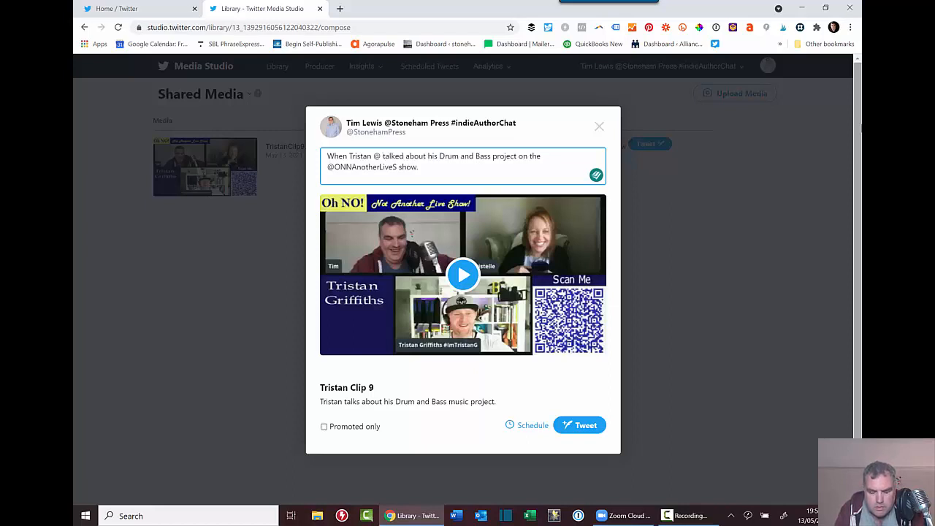
pyautogui.write(' "')
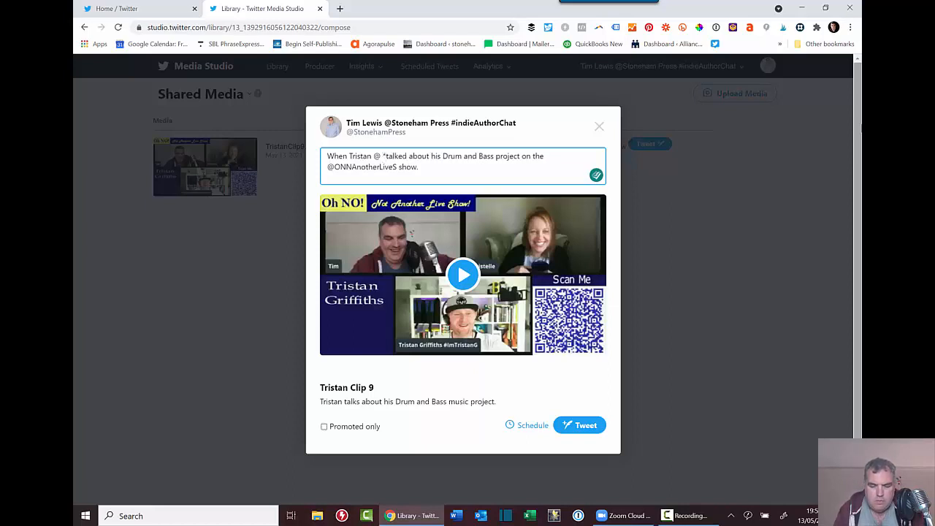
pyautogui.write('ohno')
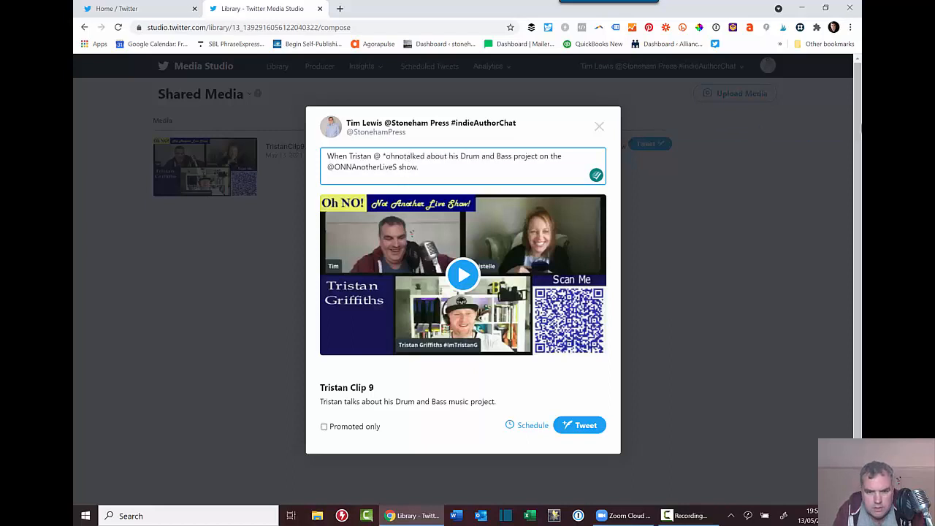
pyautogui.write('tan')
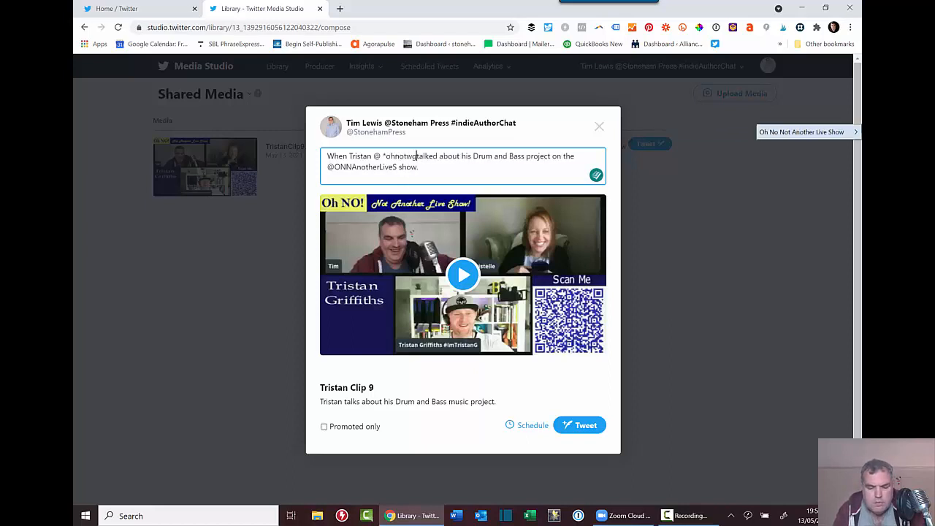
pyautogui.press('BackSpace')
pyautogui.press('BackSpace')
pyautogui.press('BackSpace')
pyautogui.press('BackSpace')
pyautogui.press('BackSpace')
pyautogui.press('BackSpace')
pyautogui.press('BackSpace')
pyautogui.write('ImTristanG')
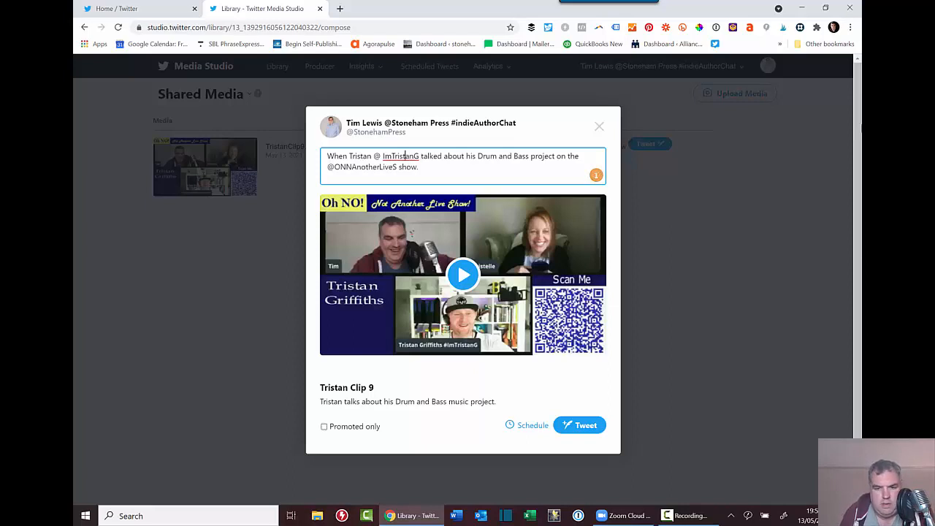
# Fix the guest's mention, wrap it in parentheses, lowercase 'drum' and accept 'and bass'.
pyautogui.click(382, 156)
pyautogui.press('BackSpace')
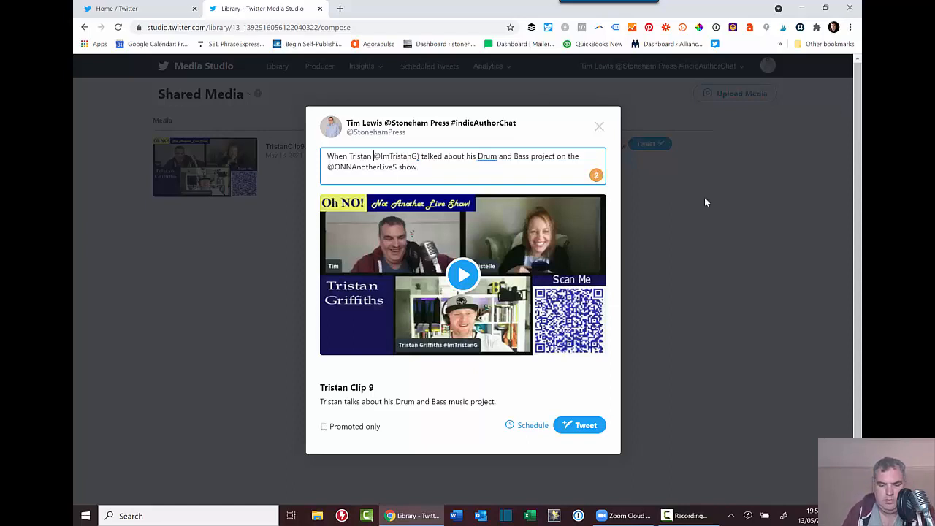
pyautogui.write('(')
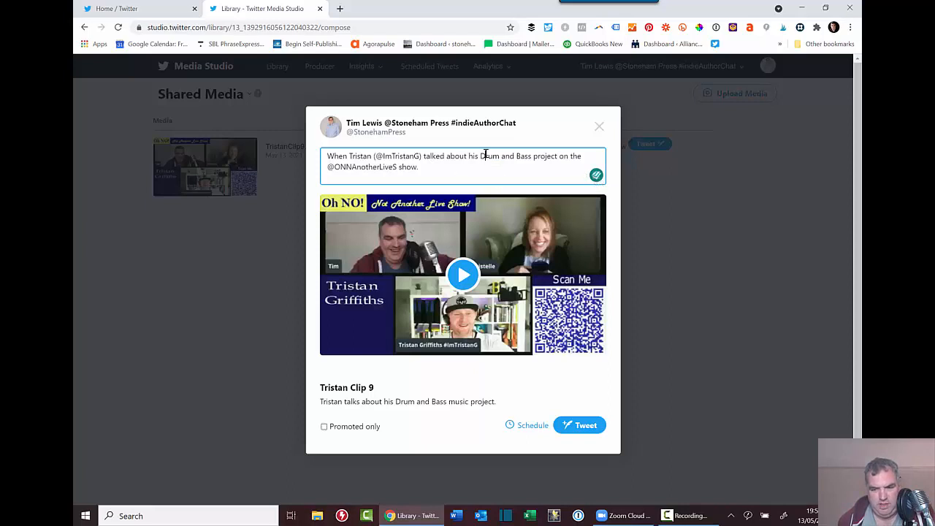
pyautogui.moveTo(486, 156); pyautogui.dragTo(516, 156)
pyautogui.write('d b')
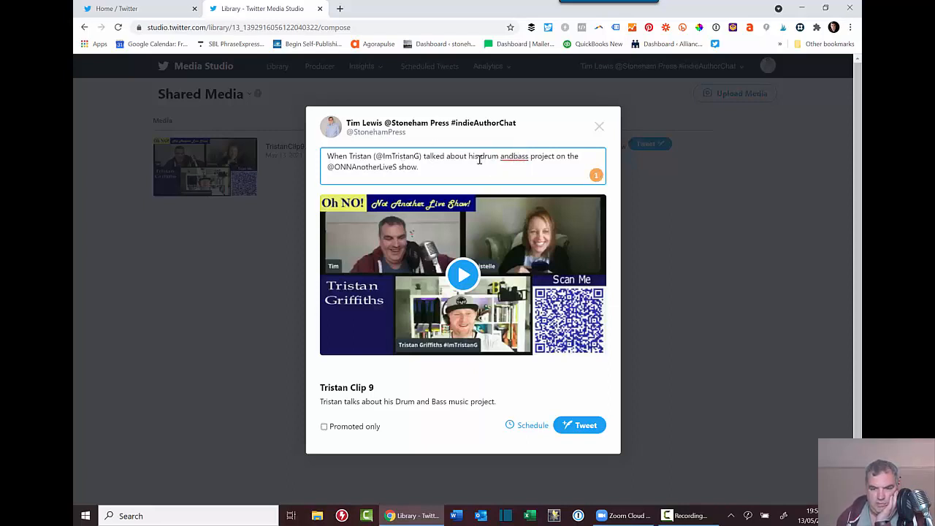
pyautogui.moveTo(516, 160)
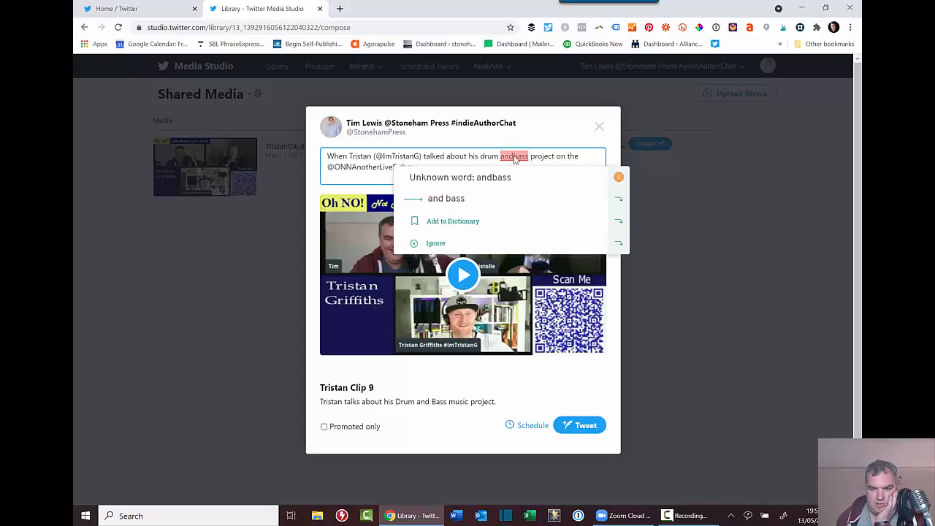
pyautogui.click(447, 198)
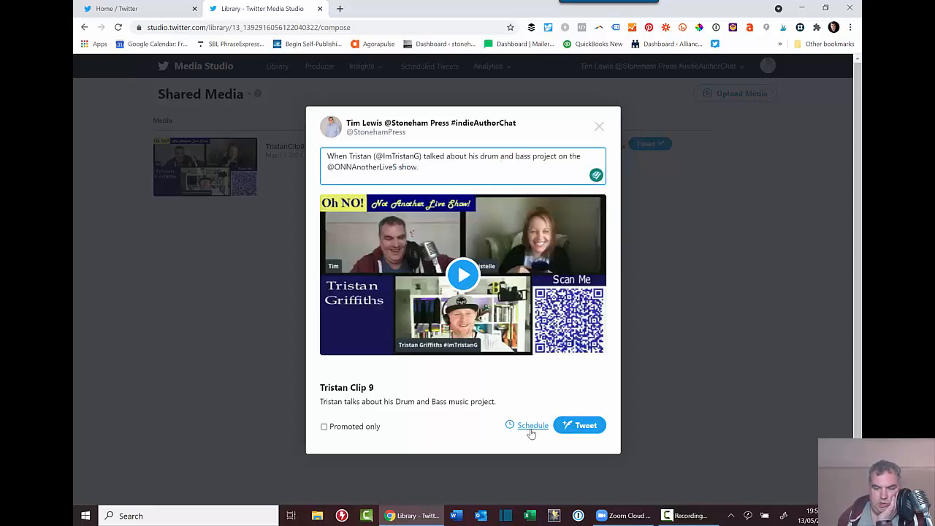
# Post the clip tweet and find it on the refreshed Twitter profile feed.
pyautogui.click(582, 430)
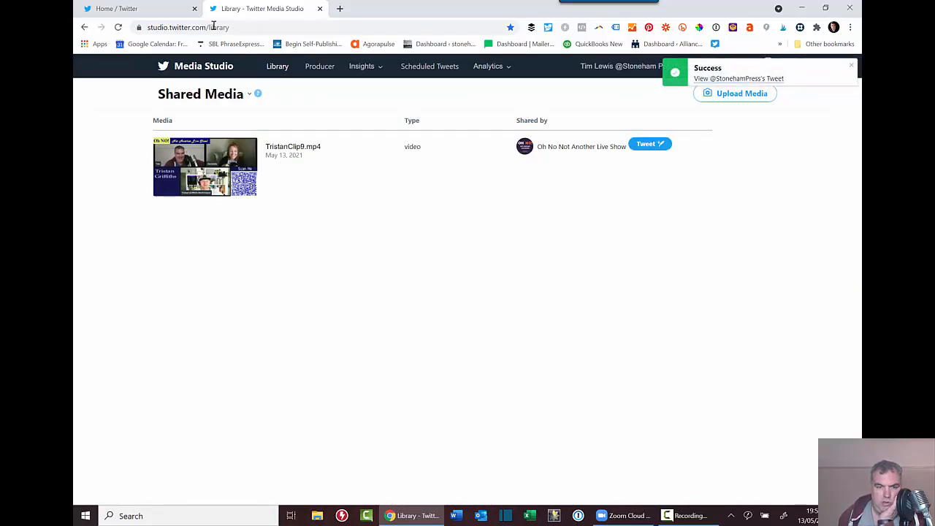
pyautogui.click(152, 8)
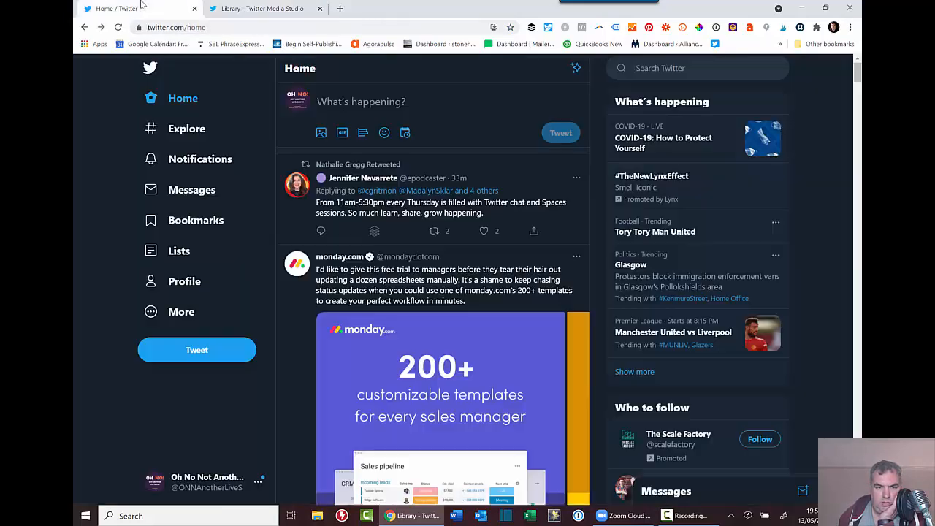
pyautogui.press('F5')
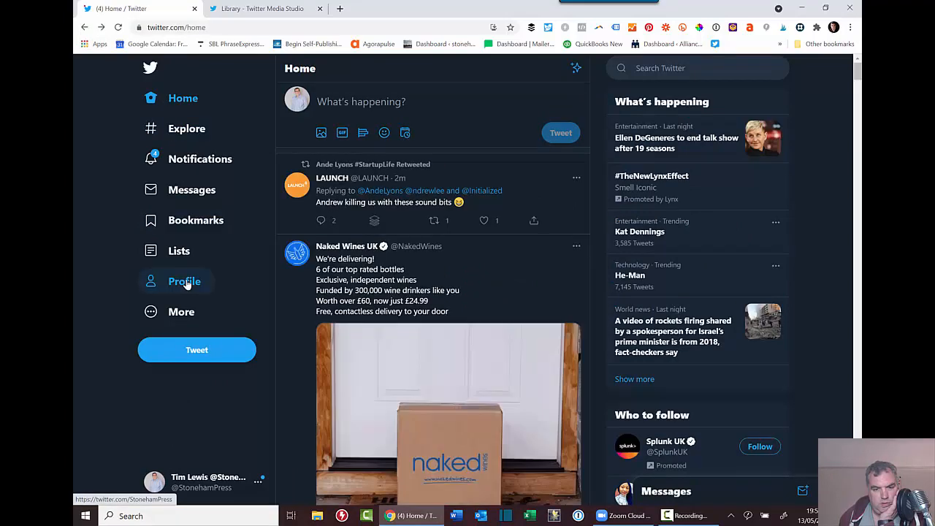
pyautogui.click(184, 281)
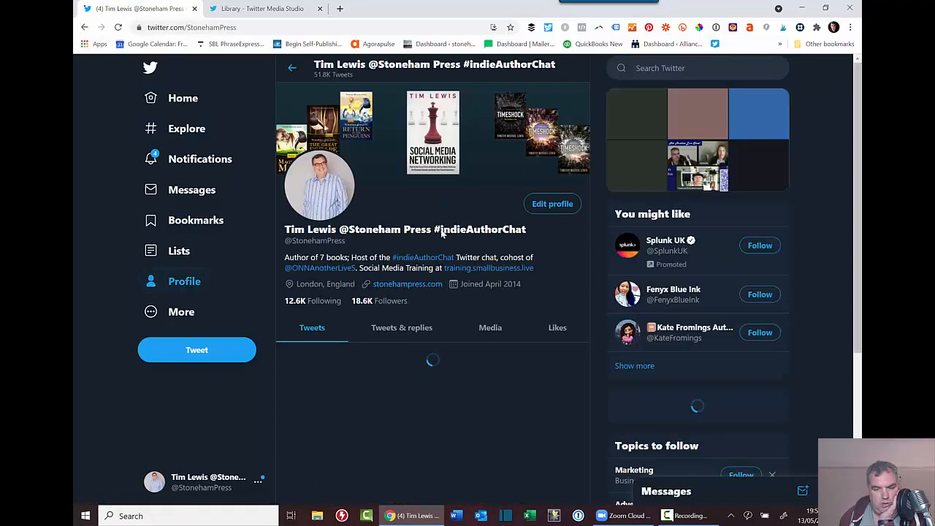
pyautogui.scroll(-6, 442, 230)
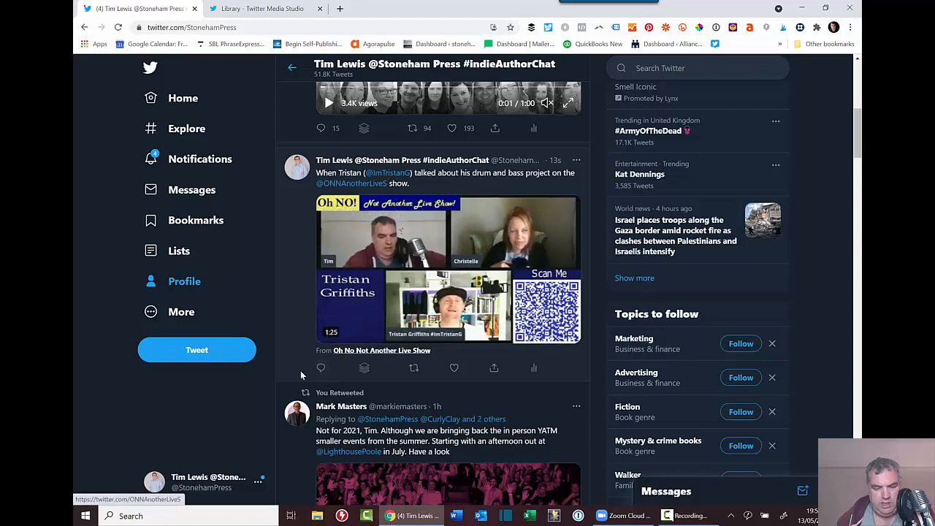
pyautogui.moveTo(365, 355)
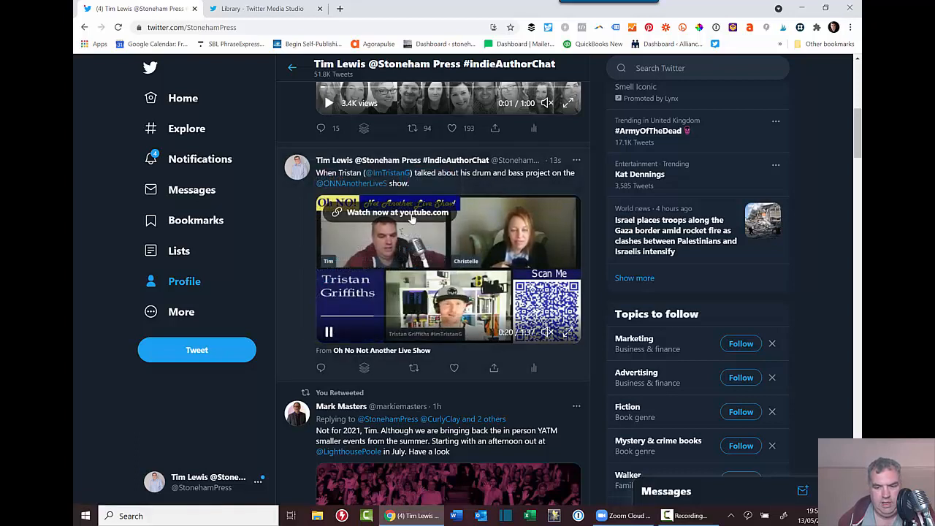
# Open the tweet's Watch Now YouTube link, pause the interview, and return to Twitter.
pyautogui.click(410, 219)
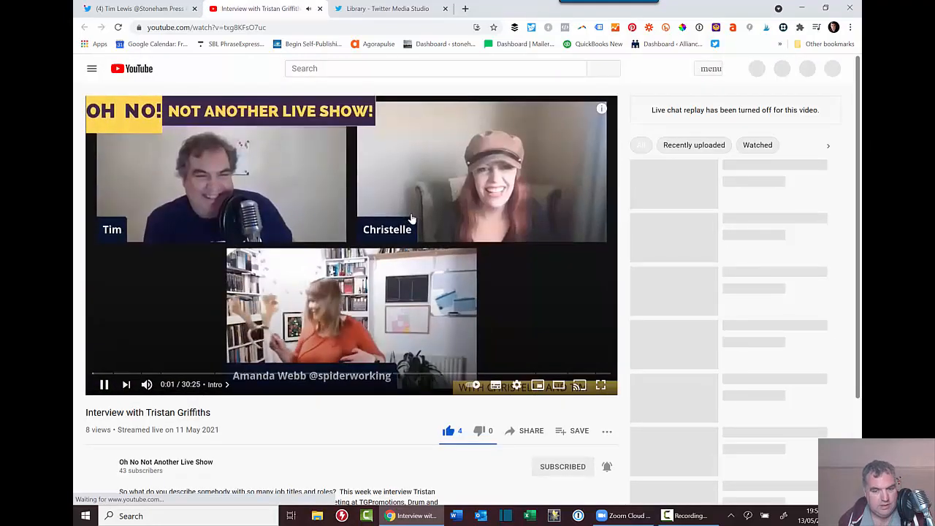
pyautogui.click(104, 385)
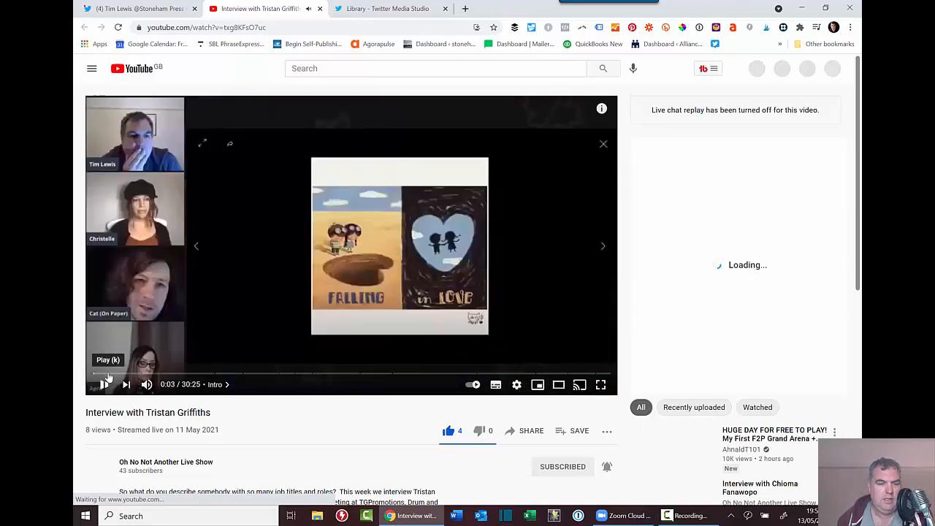
pyautogui.click(138, 8)
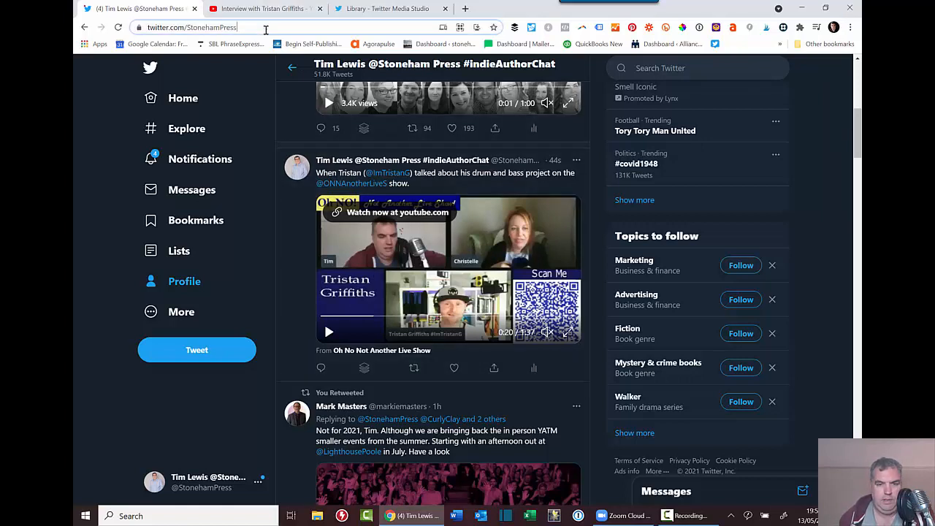
# Load studio.twitter.com/library and review the Insights Audience engagement heatmap.
pyautogui.click(266, 28)
pyautogui.write('studio.')
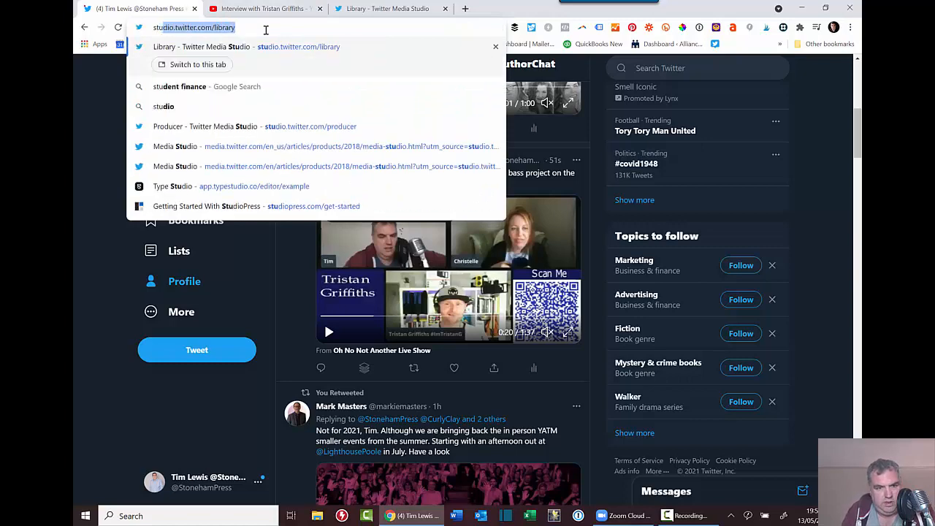
pyautogui.press('Return')
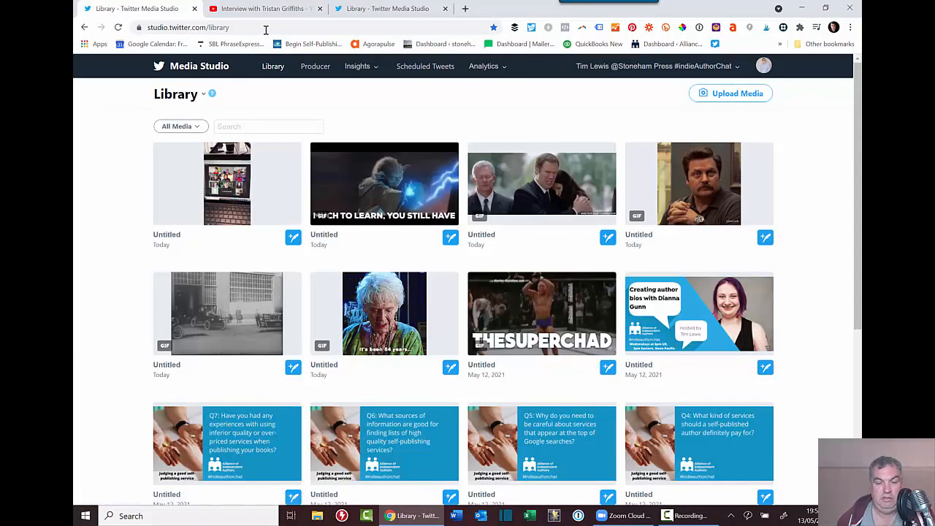
pyautogui.click(367, 68)
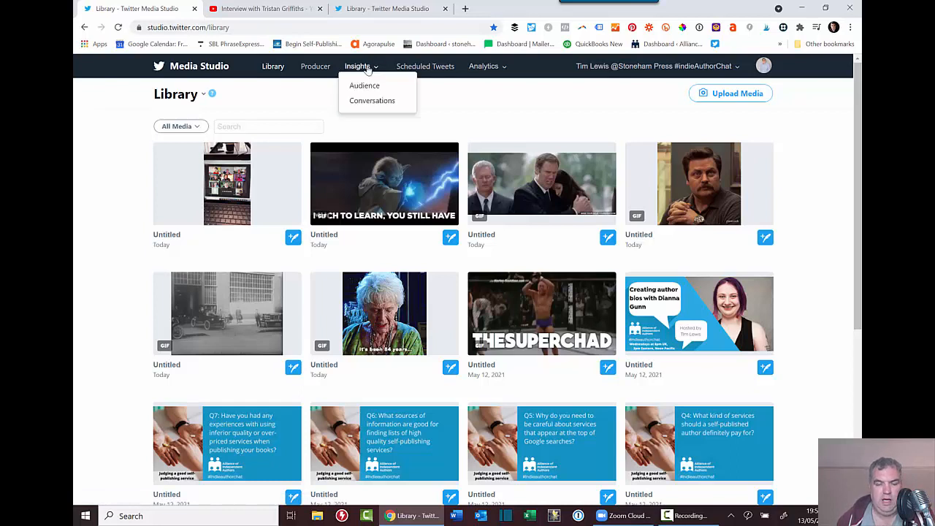
pyautogui.click(365, 85)
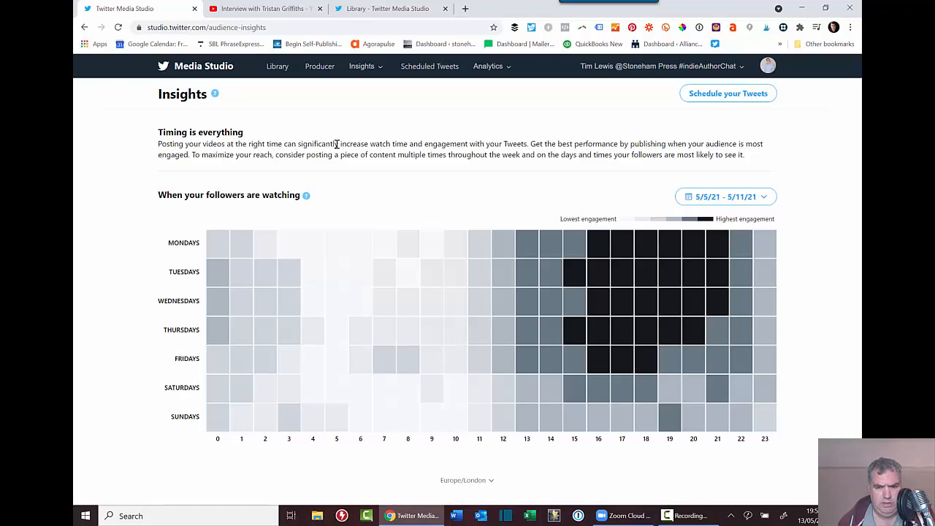
# View the Scheduled Tweets page, briefly opening and closing Analytics Account home.
pyautogui.click(429, 67)
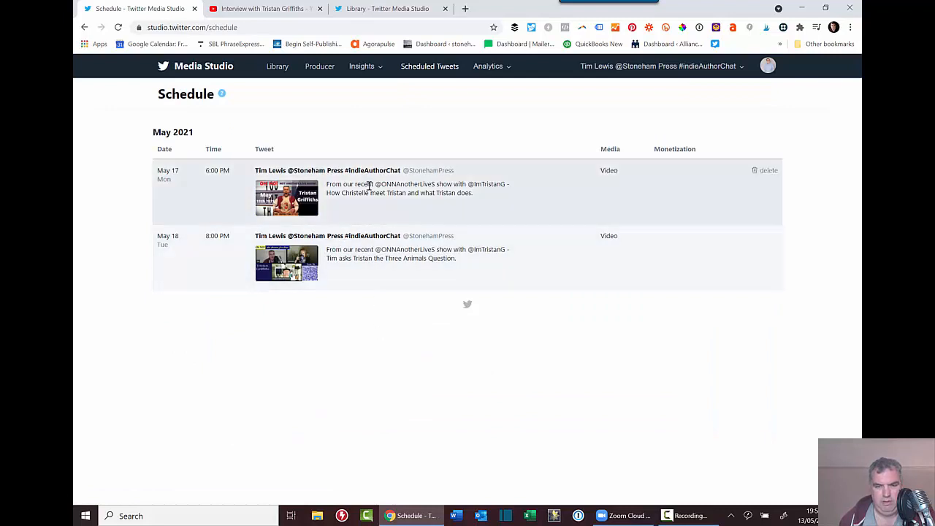
pyautogui.click(491, 72)
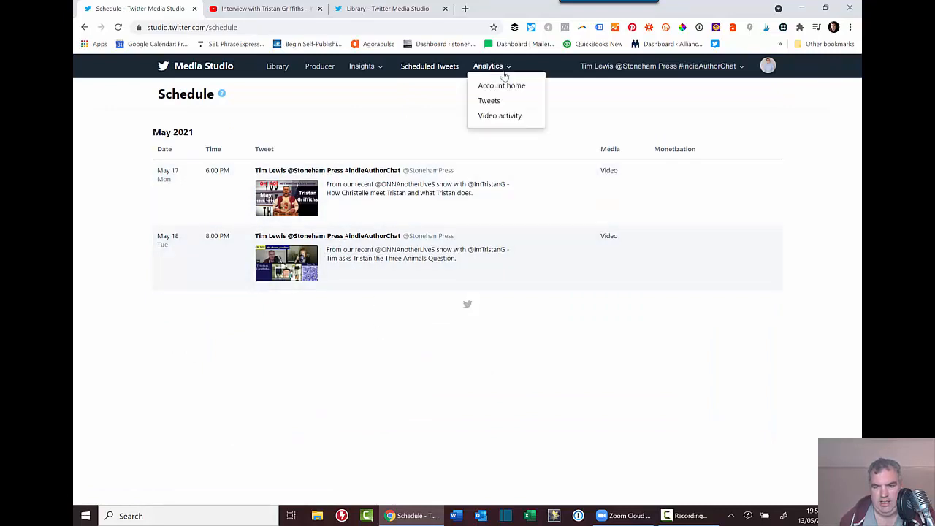
pyautogui.click(502, 87)
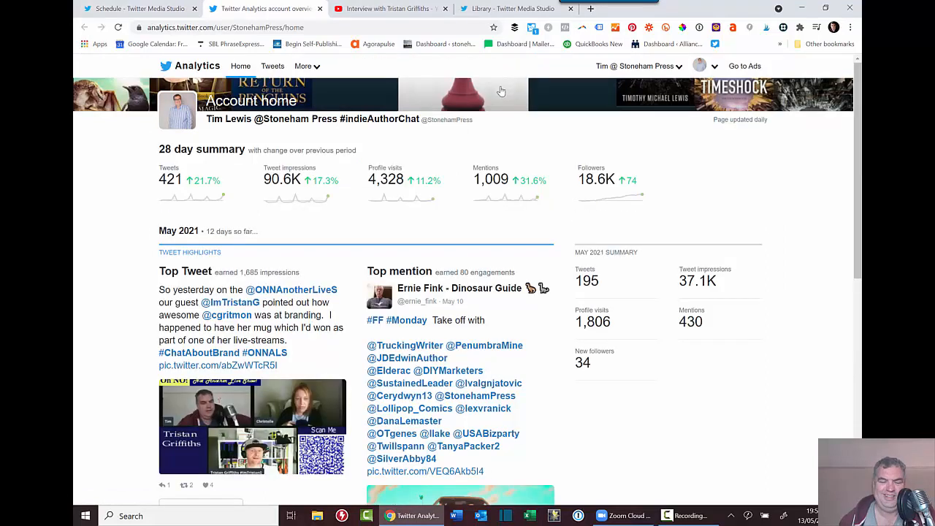
pyautogui.click(319, 8)
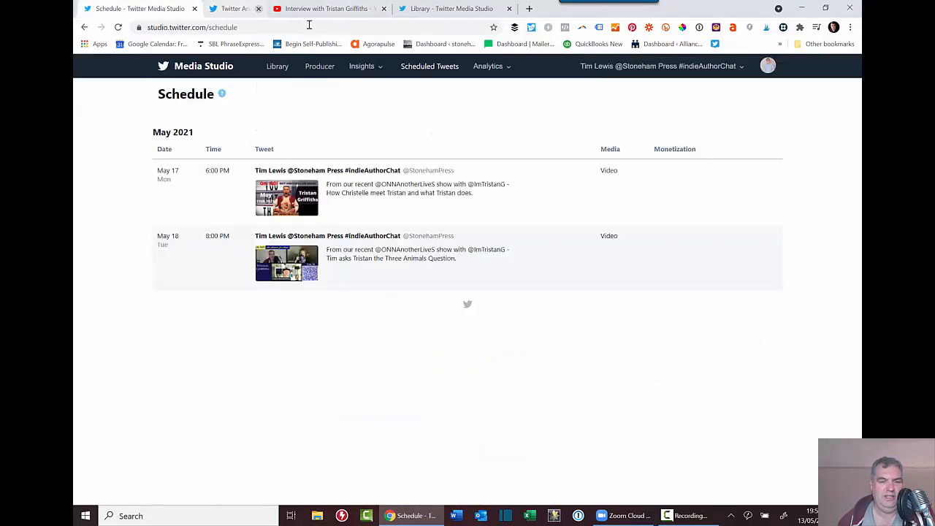
# Return to the Media Studio Library grid via the logo.
pyautogui.click(203, 68)
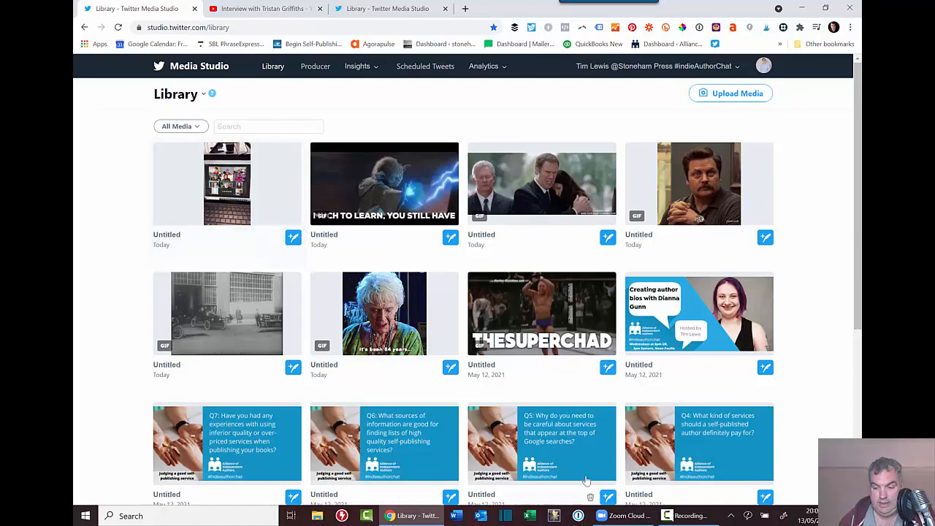
pyautogui.click(676, 518)
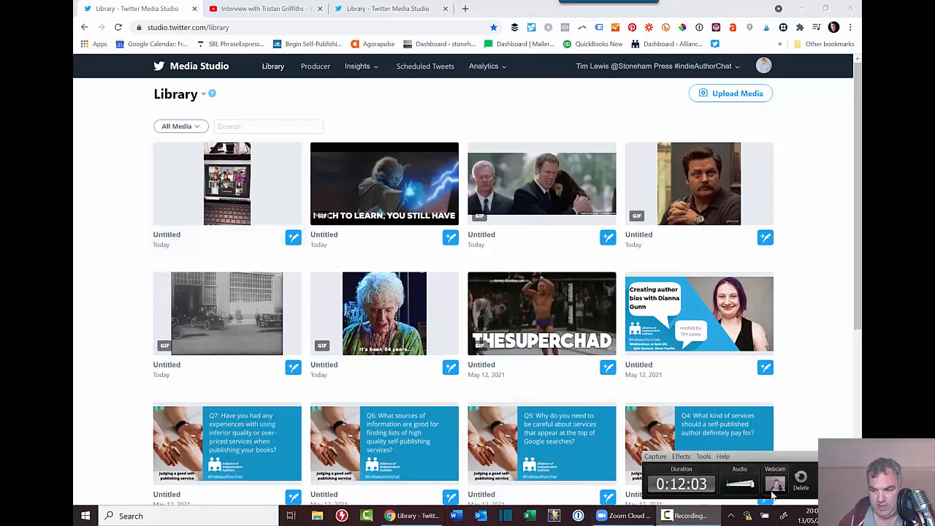